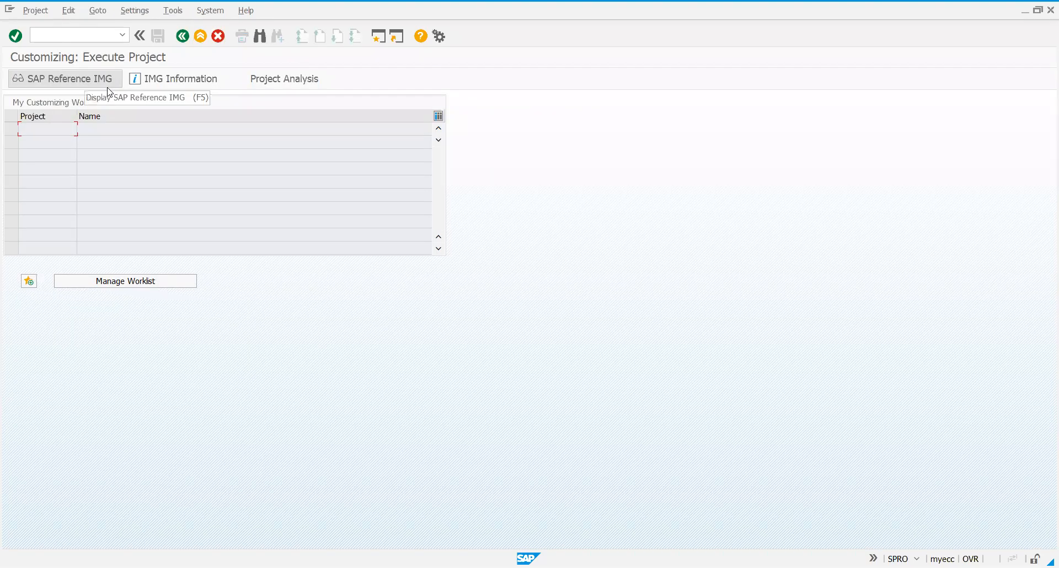
Open the SAP Reference IMG and launch Maintain storage location under Enterprise Structure, Definition, Materials Management.
click(108, 86)
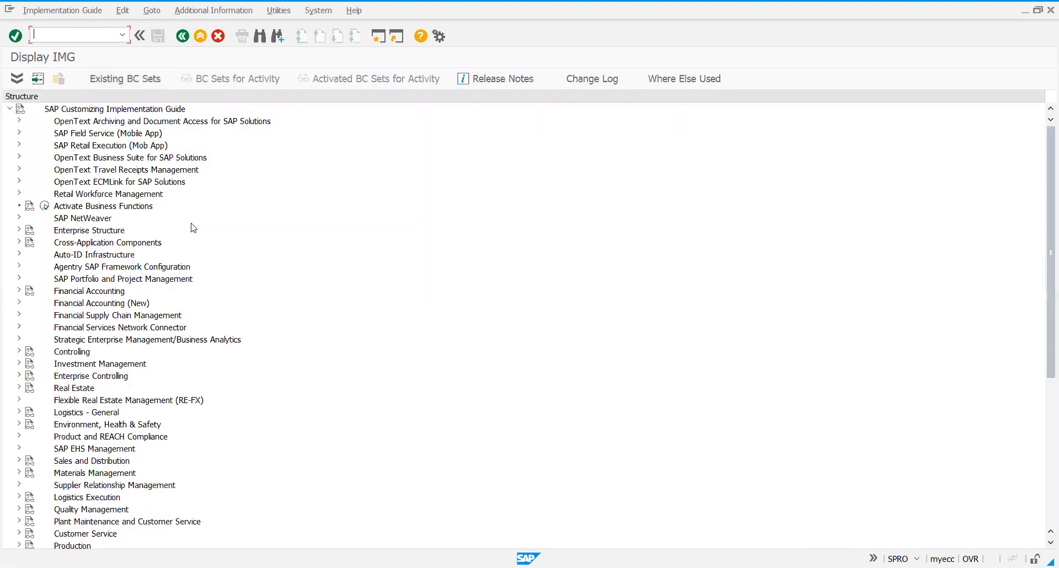
click(19, 230)
click(29, 255)
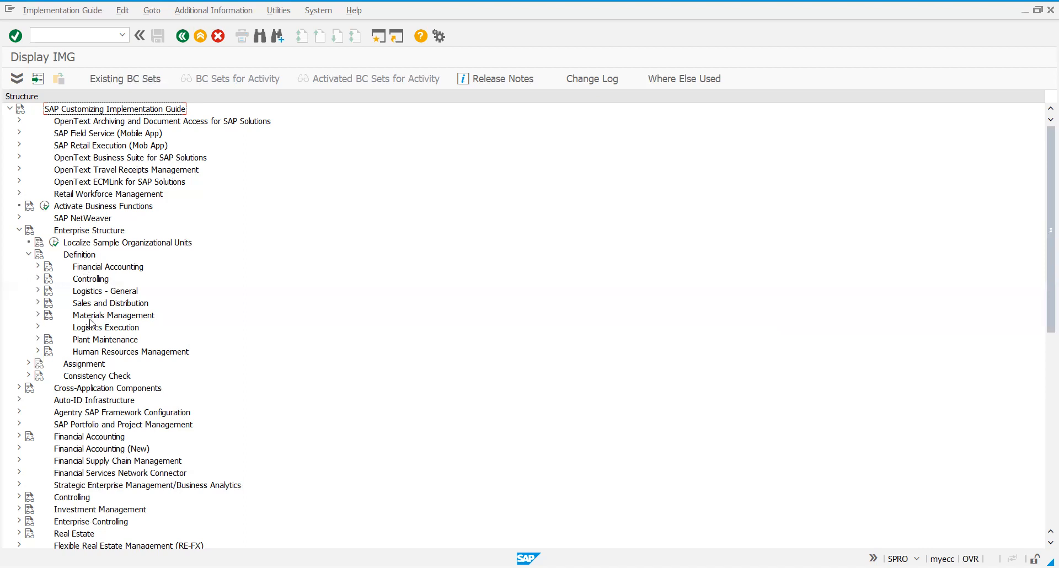
click(38, 316)
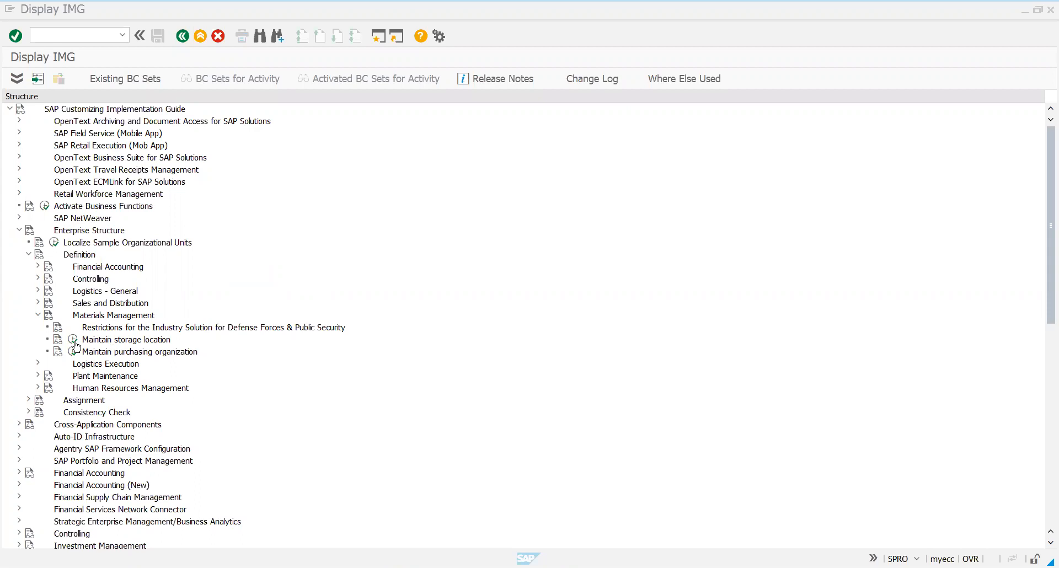
click(73, 339)
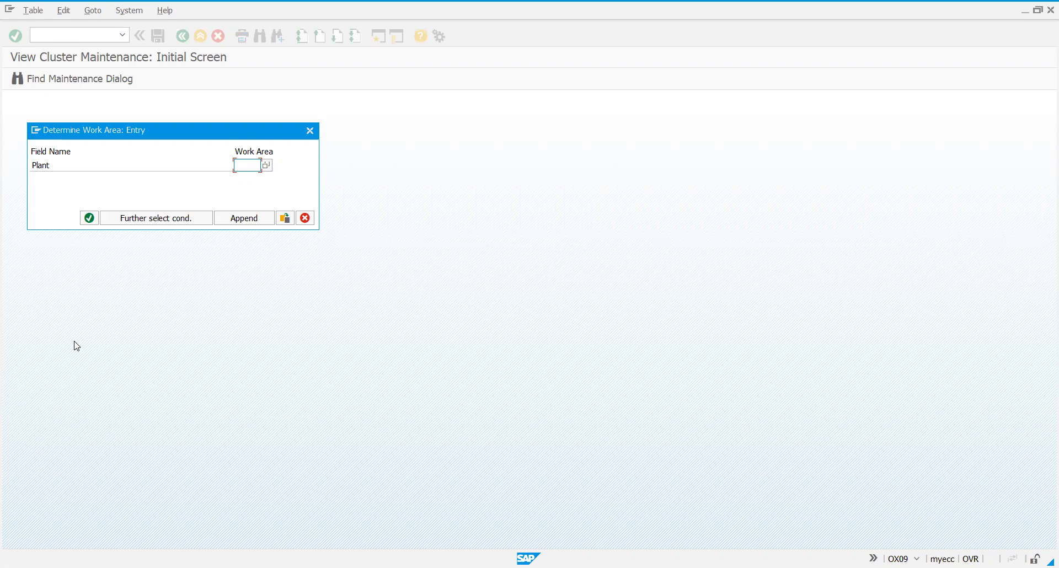
Set plant PTBP as the work area for the storage location maintenance.
text(PTBP)
click(90, 218)
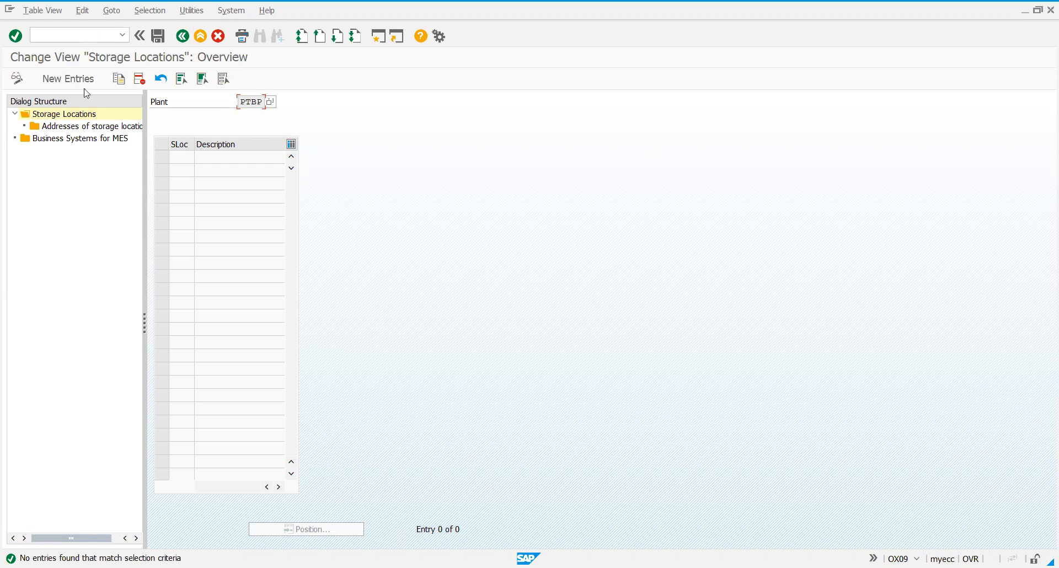
Add a new storage location PBSL with the description PTBP STR LOC.
click(66, 82)
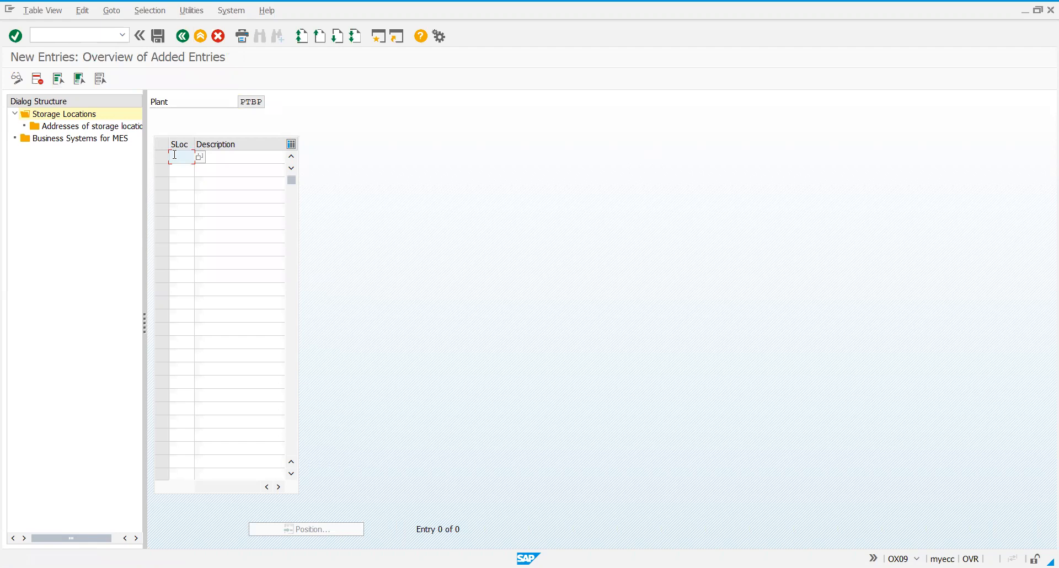
text(PBSL)
click(248, 156)
text(P)
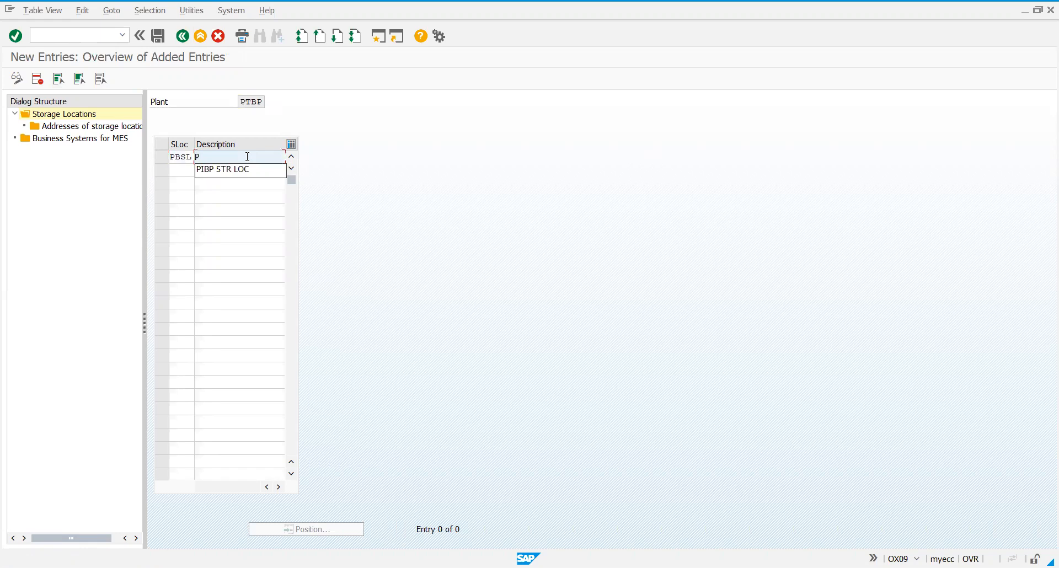
text(TBP)
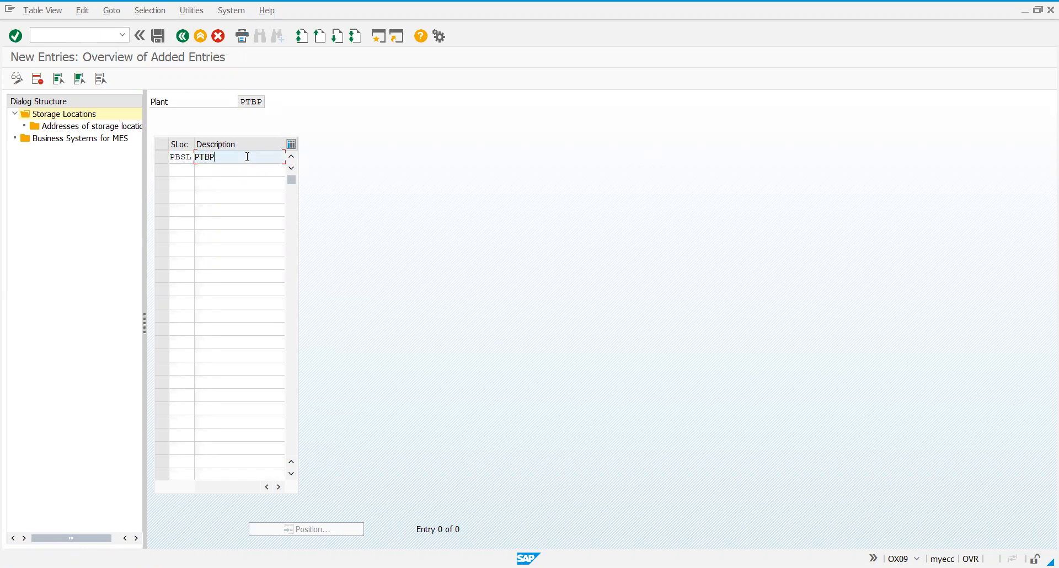
text( STR LOC)
key(Return)
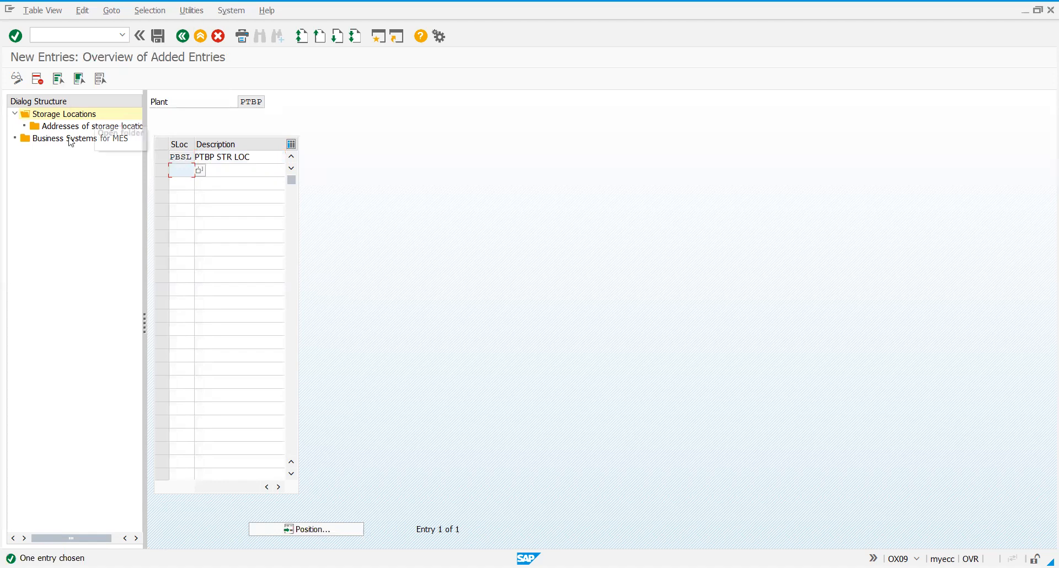
Create address number 1 for storage location PBSL and open its address details.
click(161, 159)
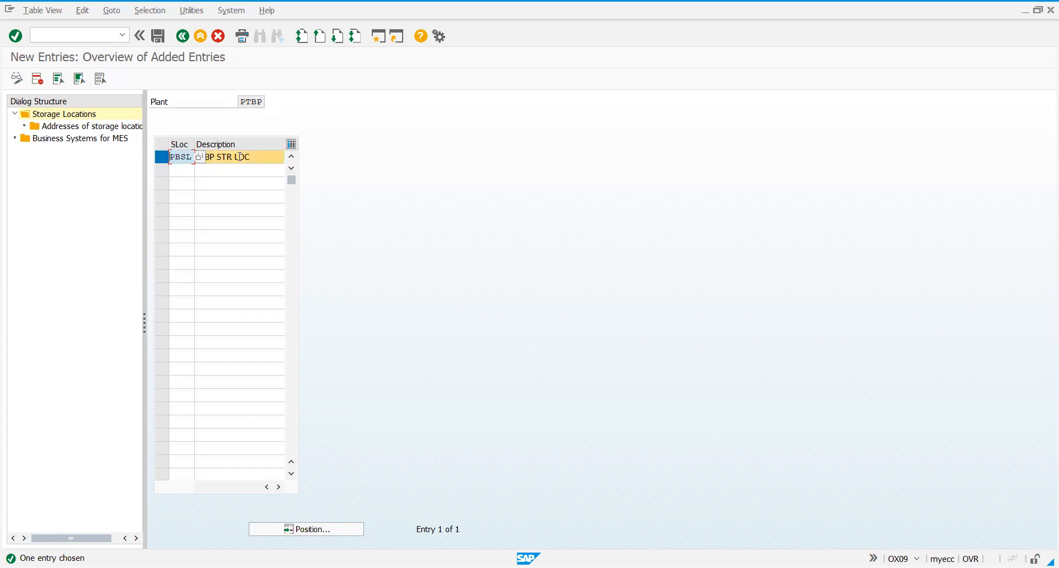
double_click(110, 131)
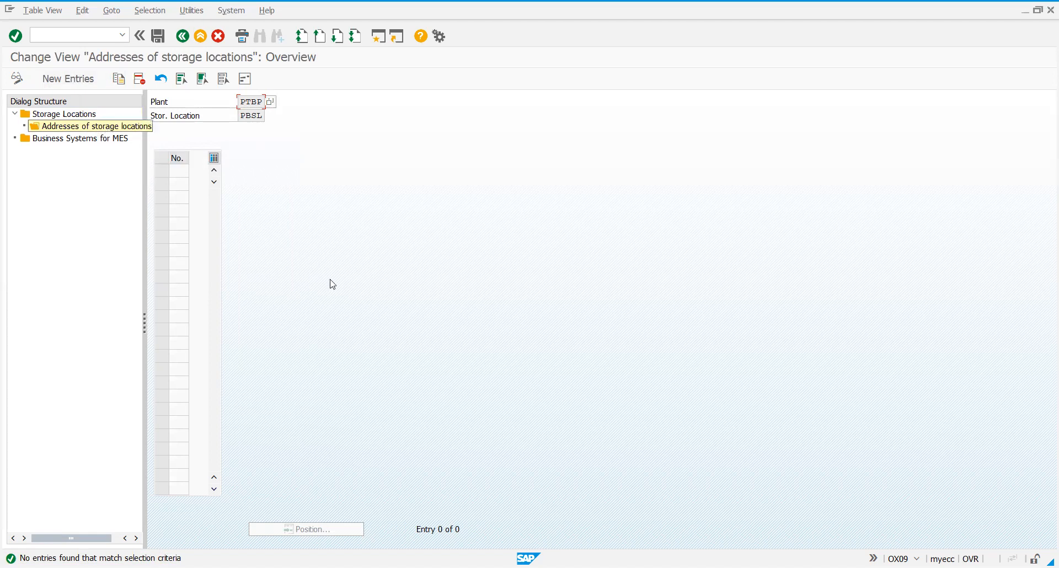
click(92, 83)
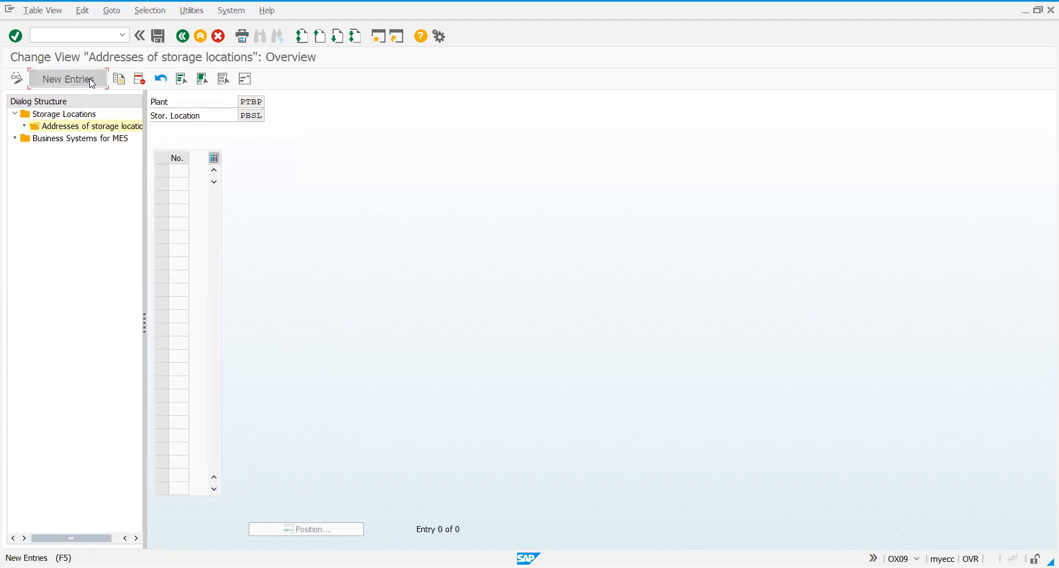
text(1)
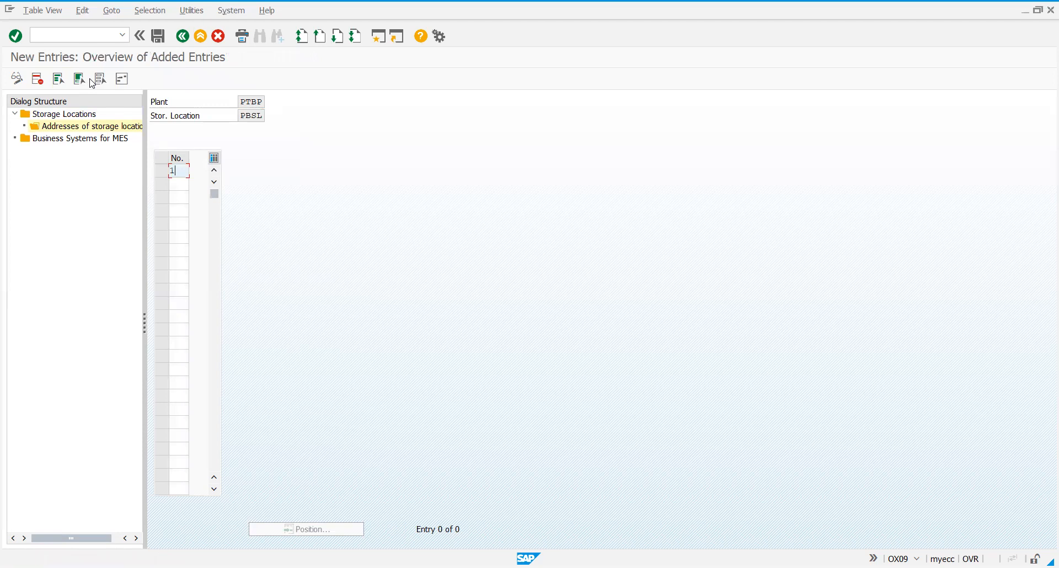
click(93, 81)
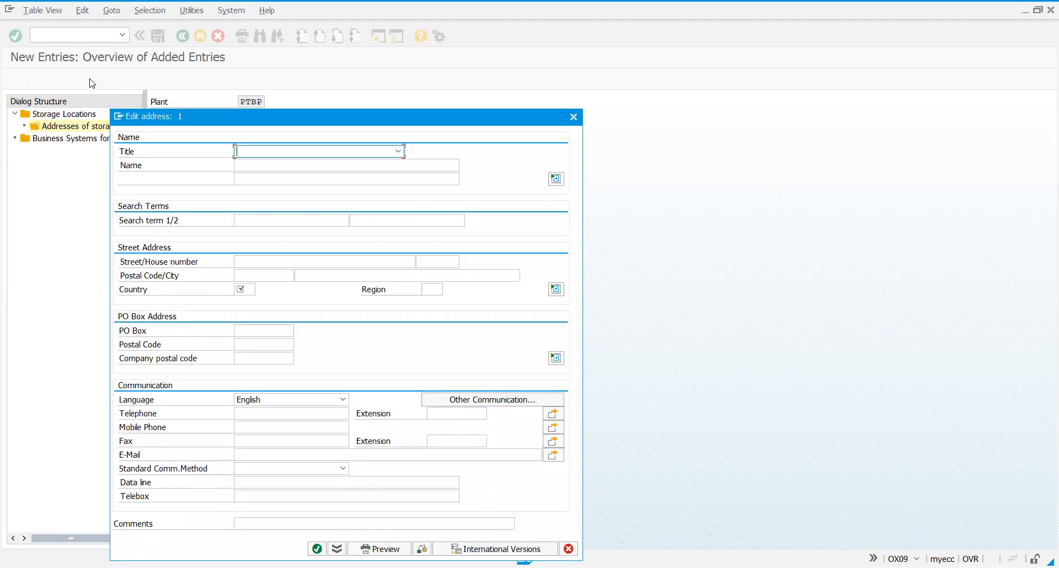
Fill in the address with title Ms., name PBSL and country IN, and save it under the PTPL- Project customizing request.
text(MADM)
key(Return)
click(250, 167)
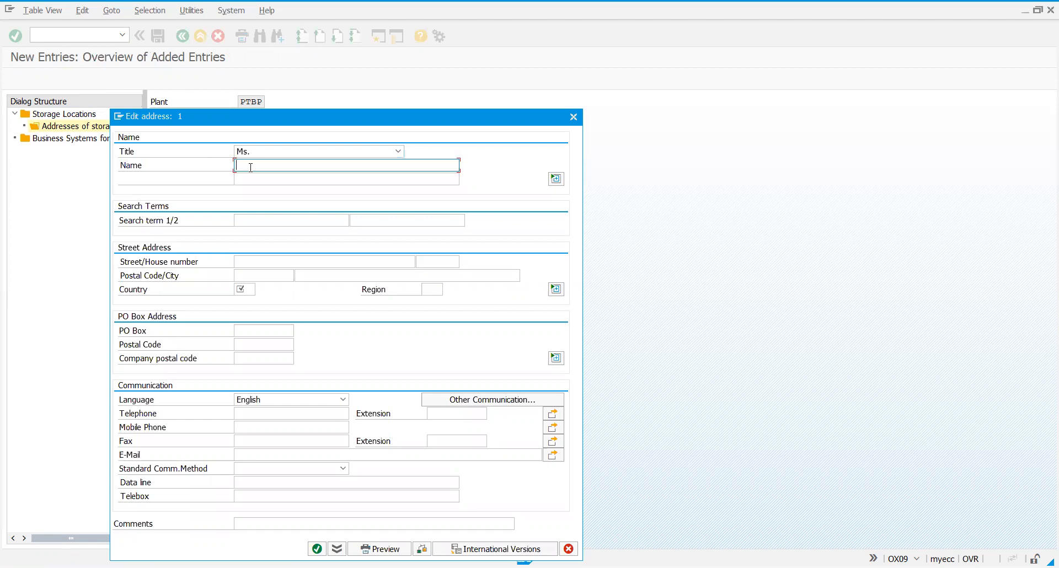
text(P)
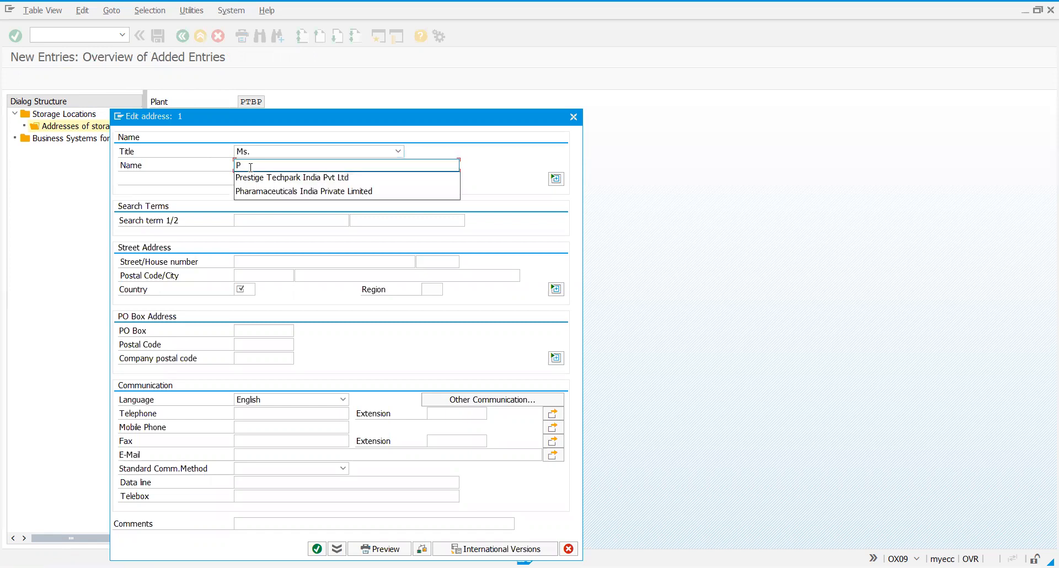
text(BSL)
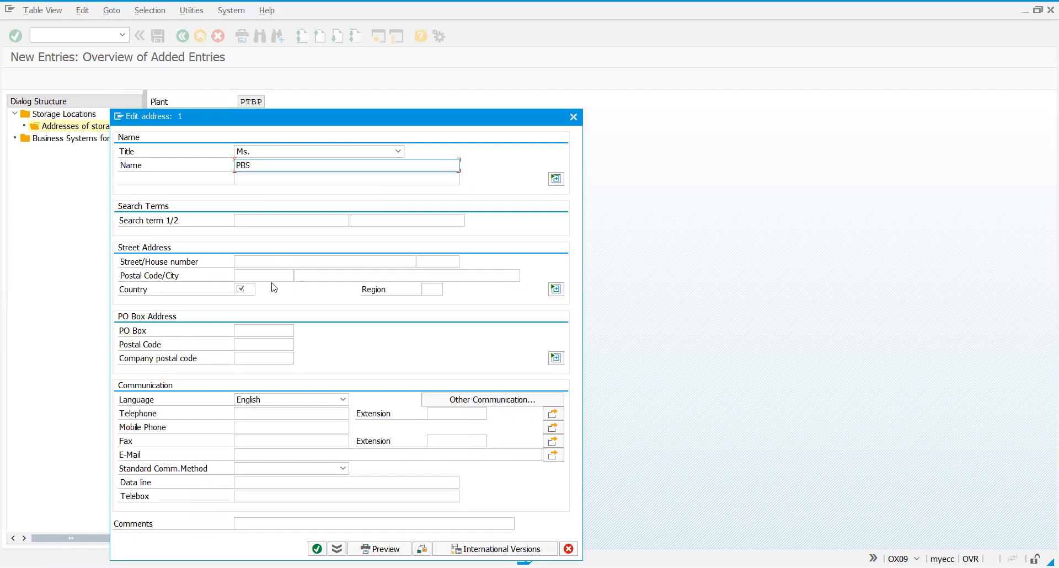
click(252, 289)
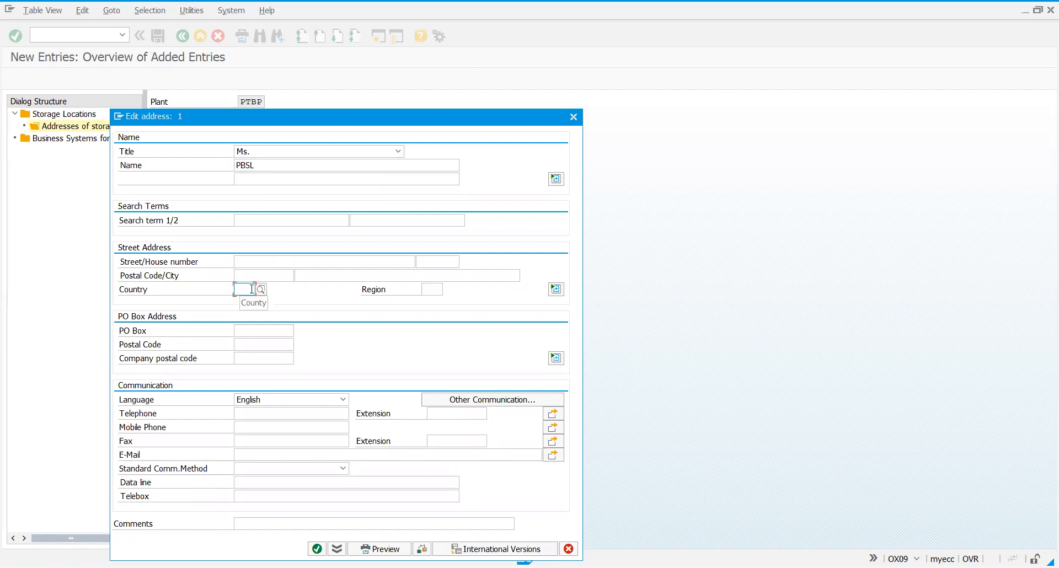
text(IN)
click(424, 287)
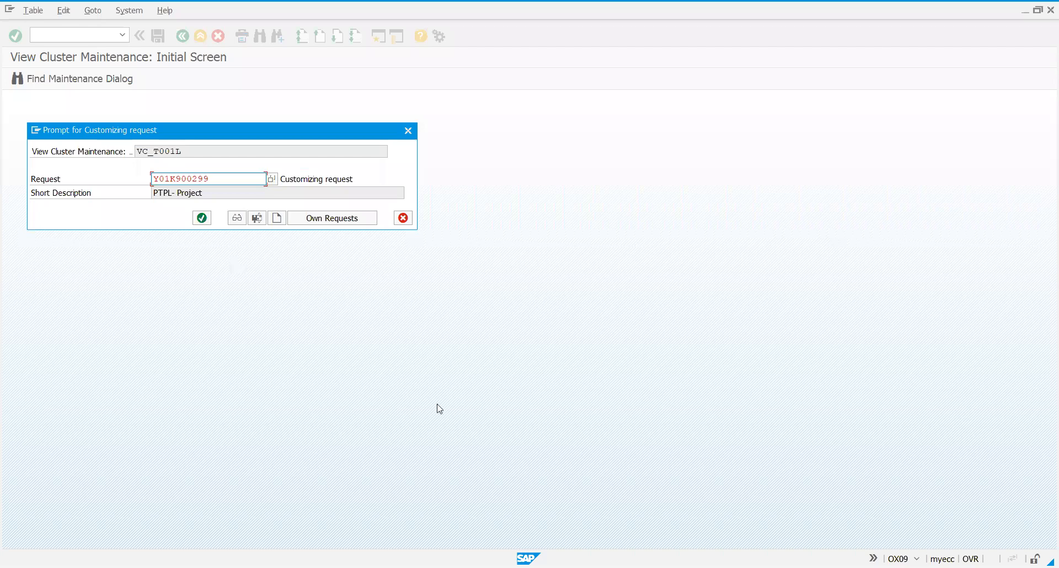
key(Return)
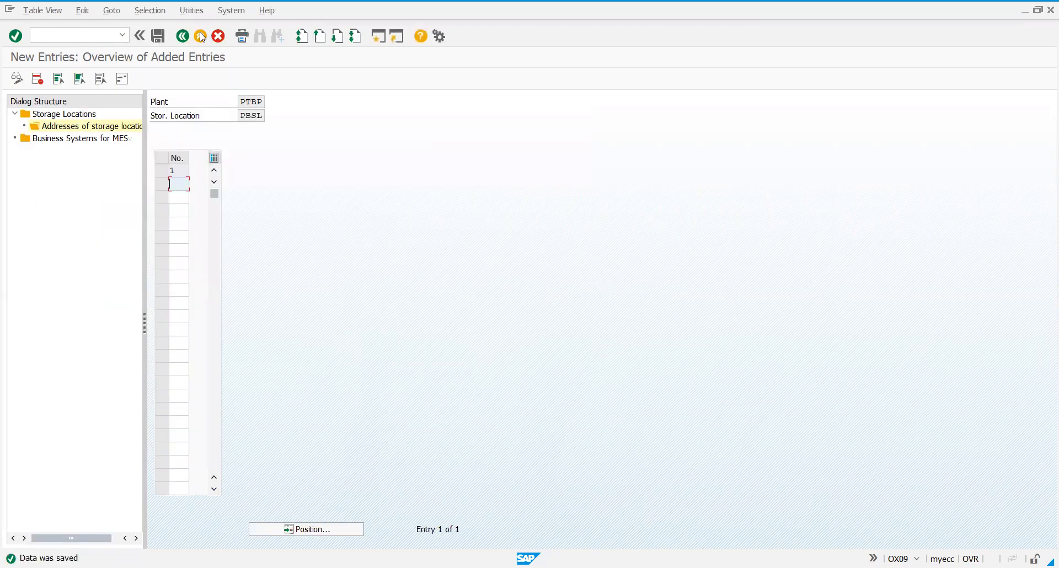
Return to the implementation guide and launch Maintain purchasing organization under Materials Management.
click(186, 38)
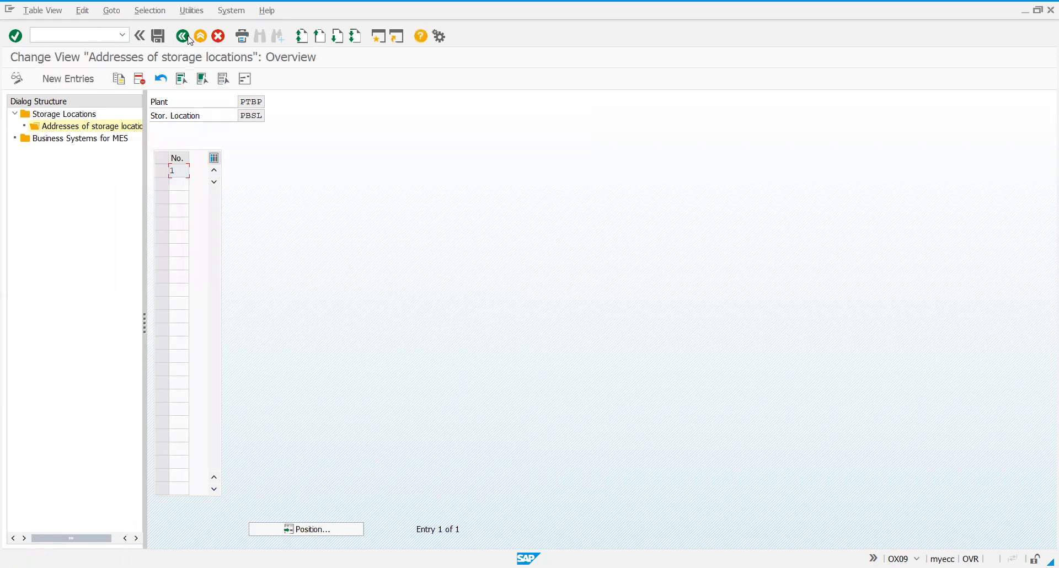
click(186, 41)
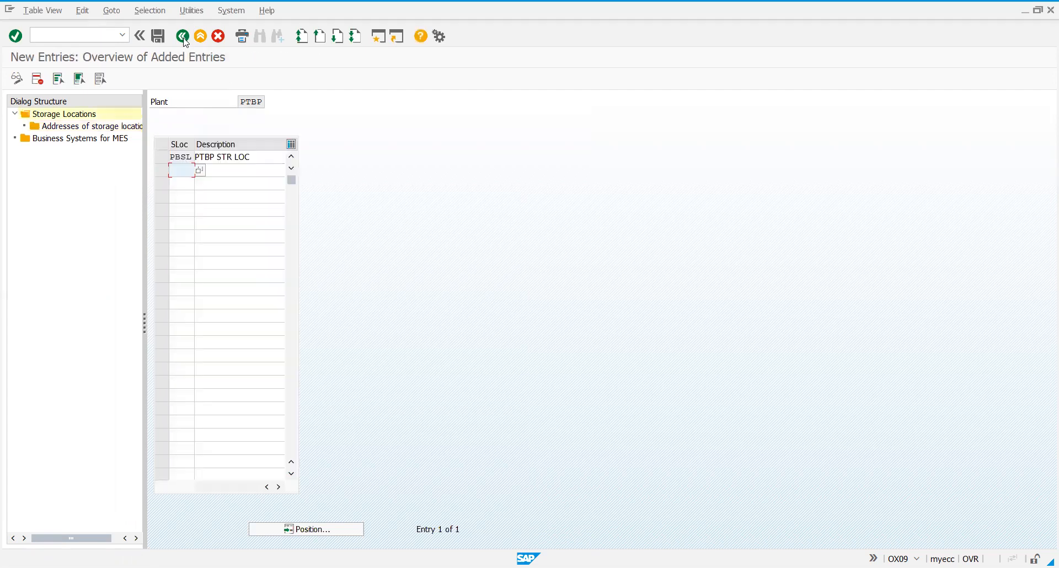
click(183, 36)
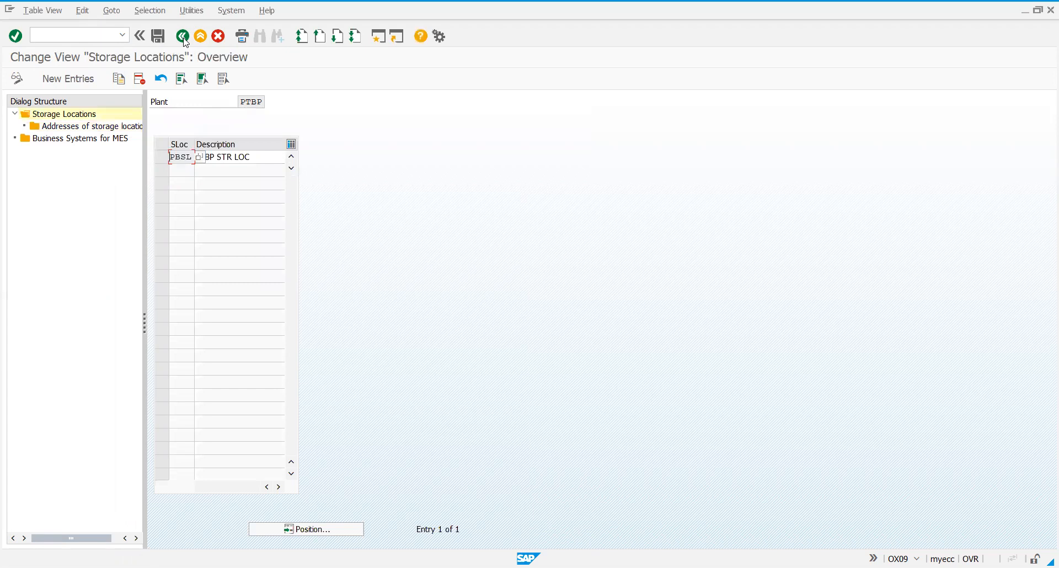
click(183, 37)
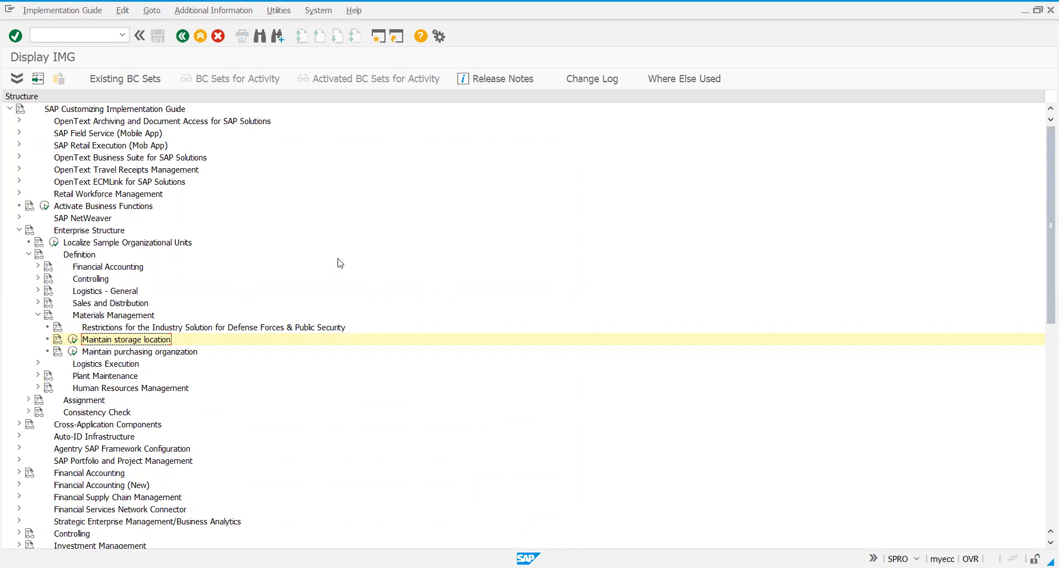
click(126, 356)
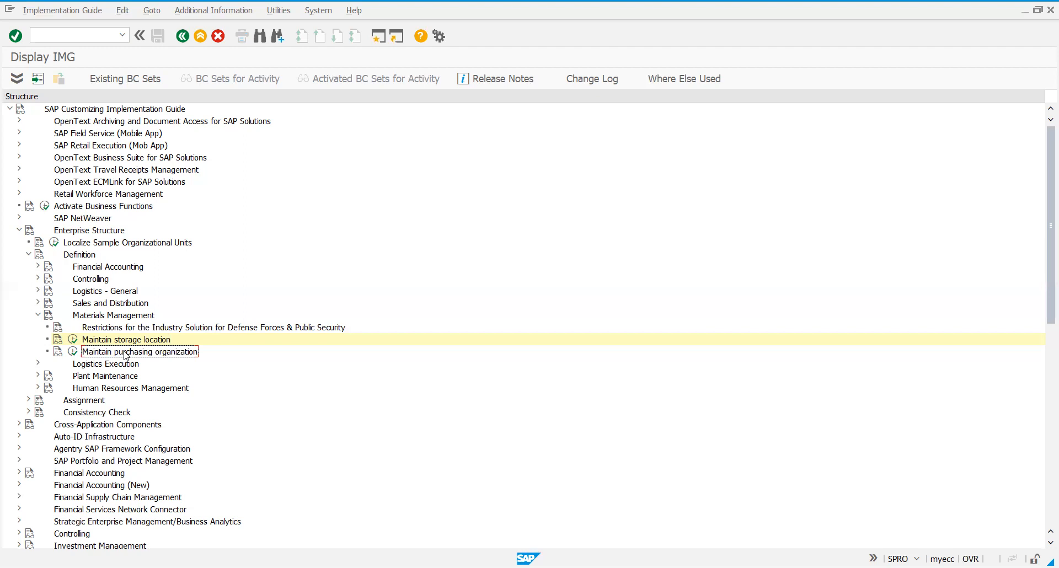
click(73, 352)
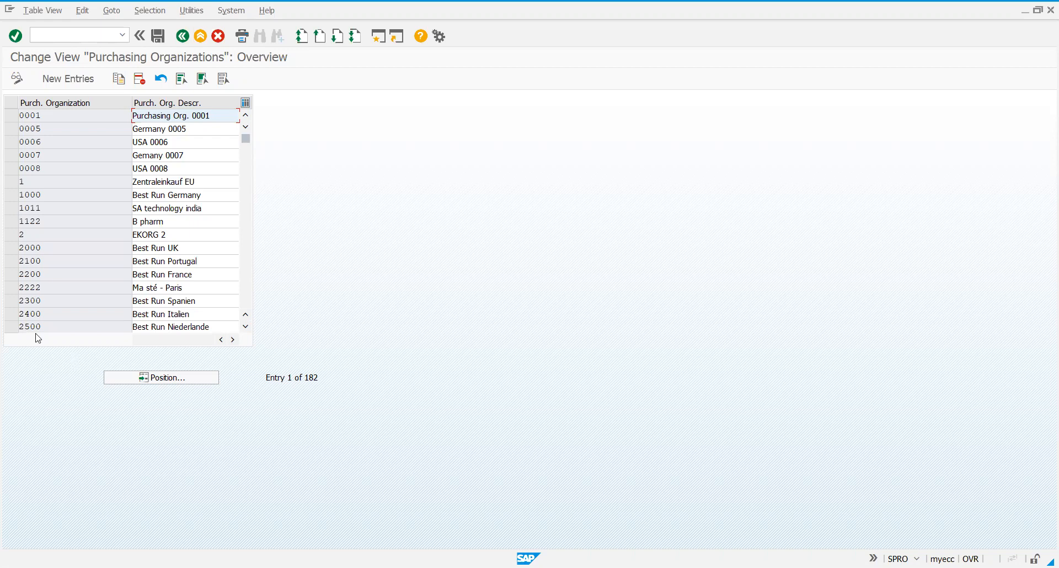
Add a new purchasing organization PTPO with the description PTPL Pur Org.
click(78, 82)
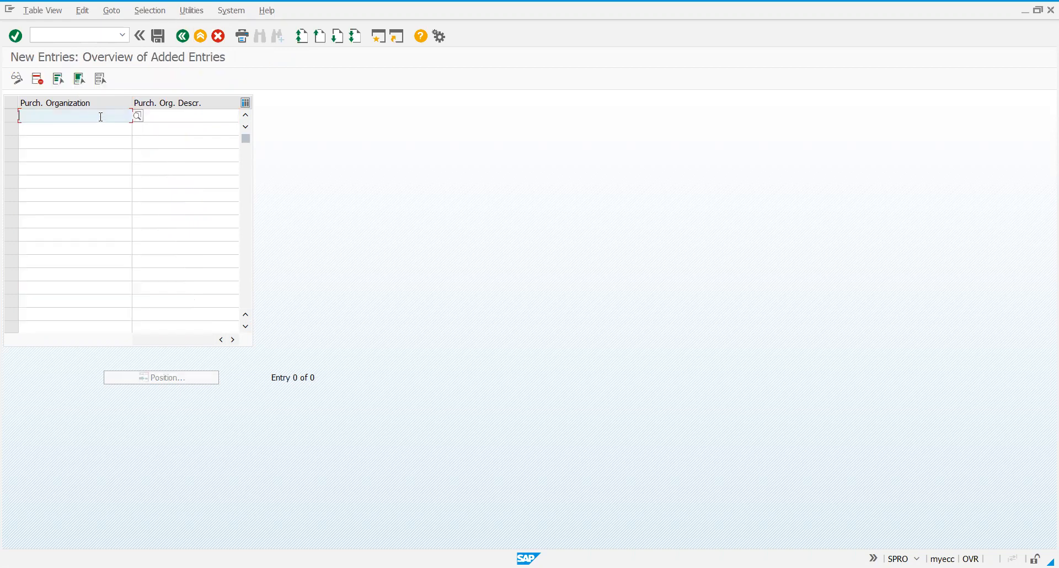
text(PTPO)
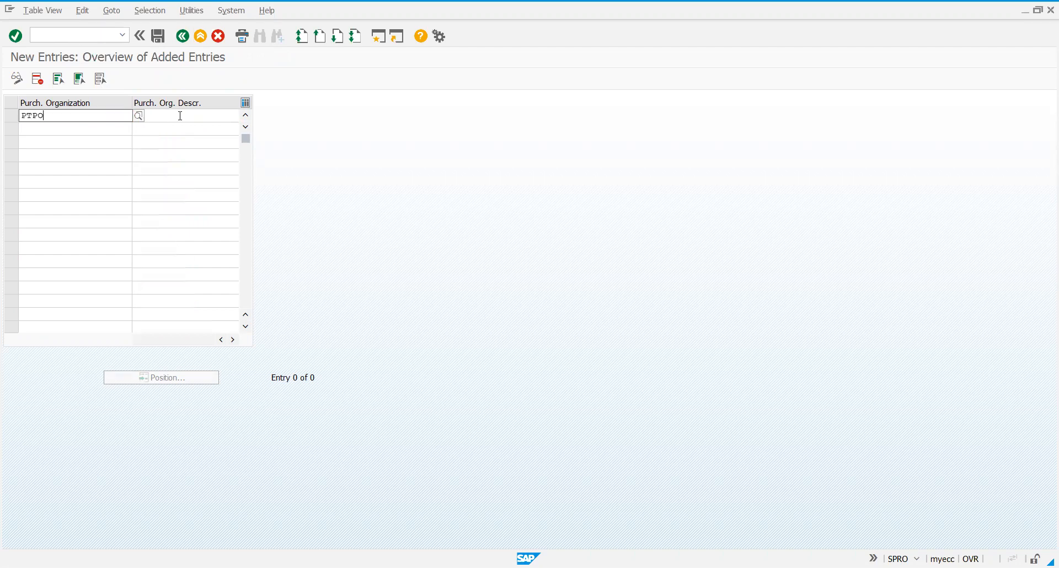
click(180, 116)
text(PIPL)
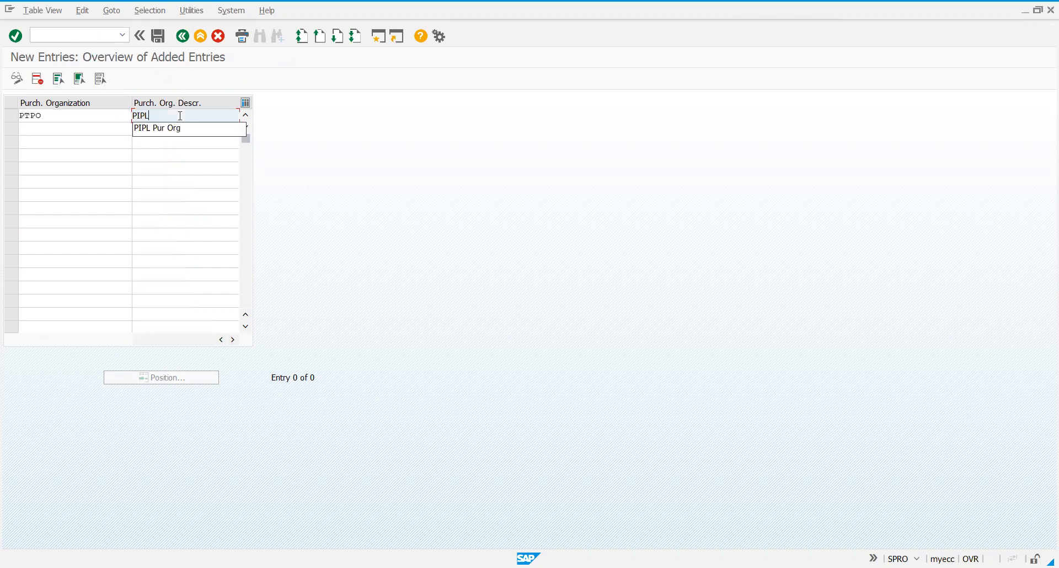
key(BackSpace)
key(BackSpace)
text(TPL)
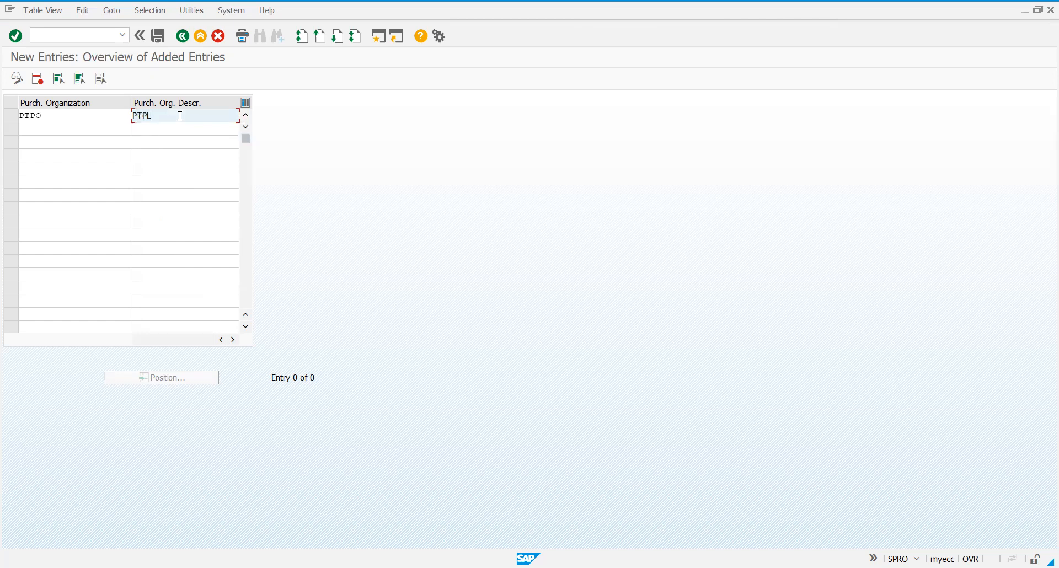
text(Pur Org)
click(150, 116)
text(Pur Org)
click(460, 192)
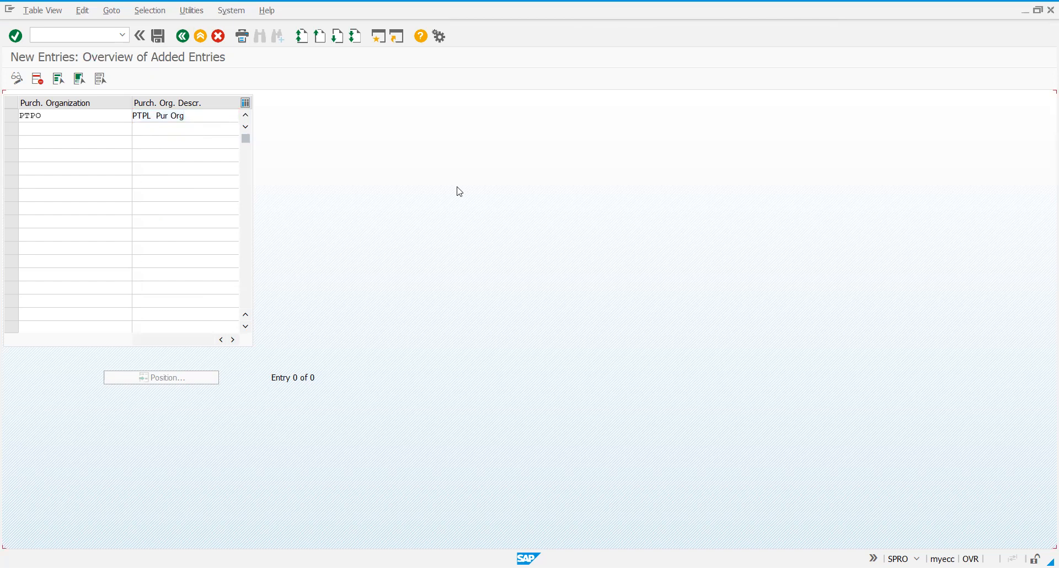
Save the new purchasing organization under the PTPL- Project customizing request.
key(Return)
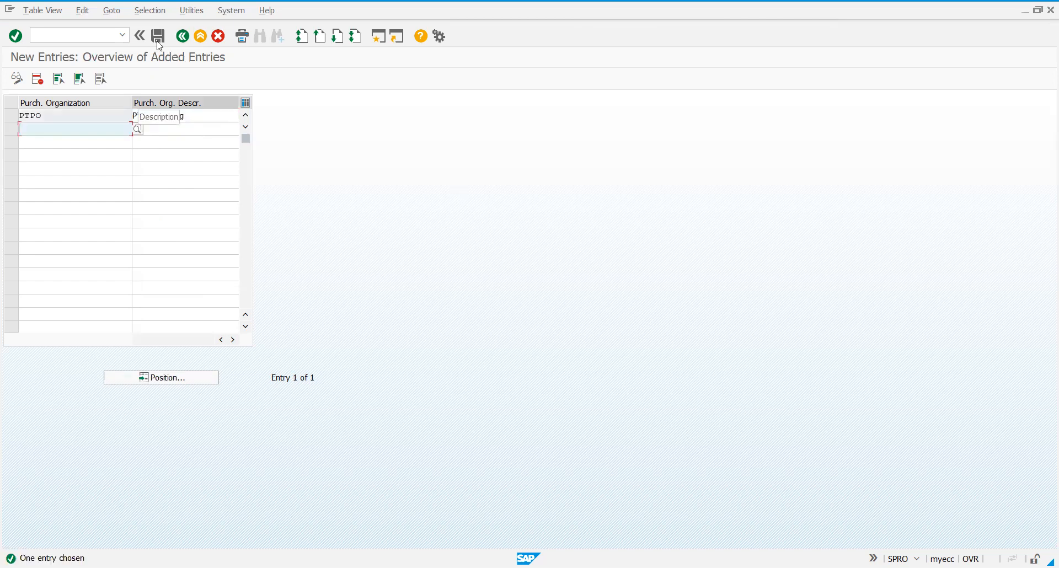
click(158, 40)
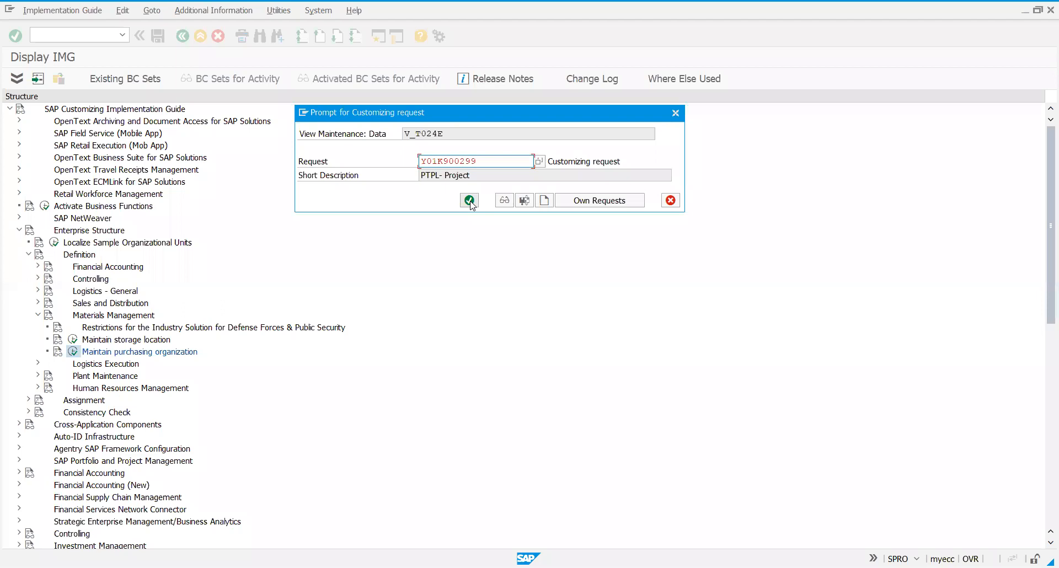
click(470, 201)
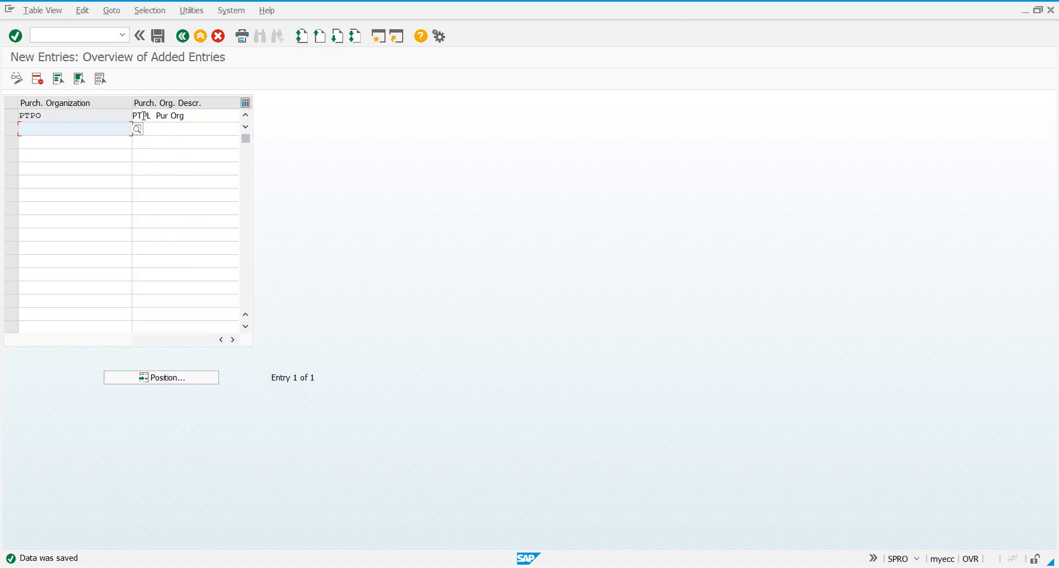
Return to the implementation guide and collapse the Materials Management, Definition and Enterprise Structure nodes.
click(183, 36)
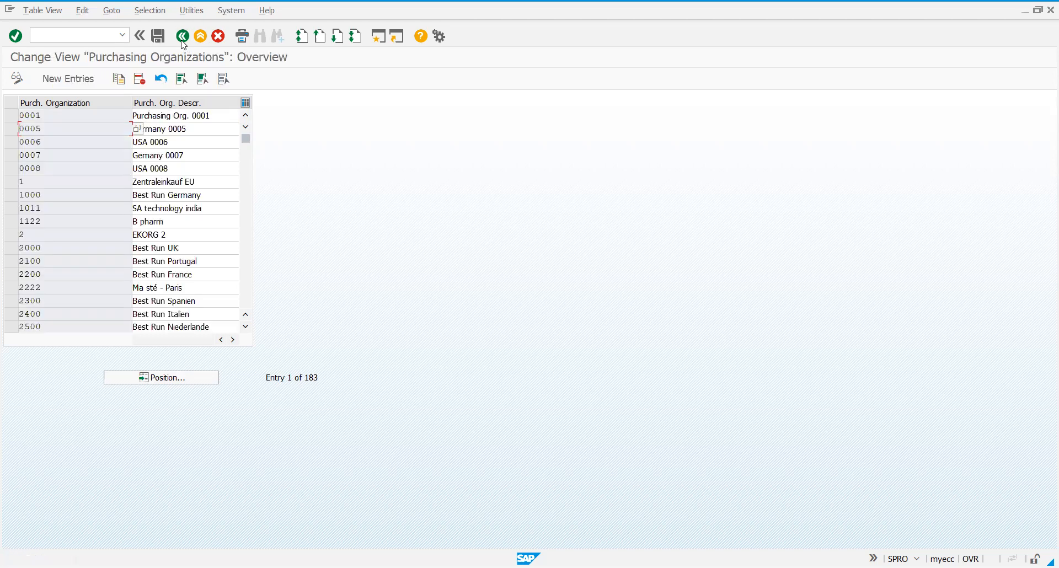
click(182, 38)
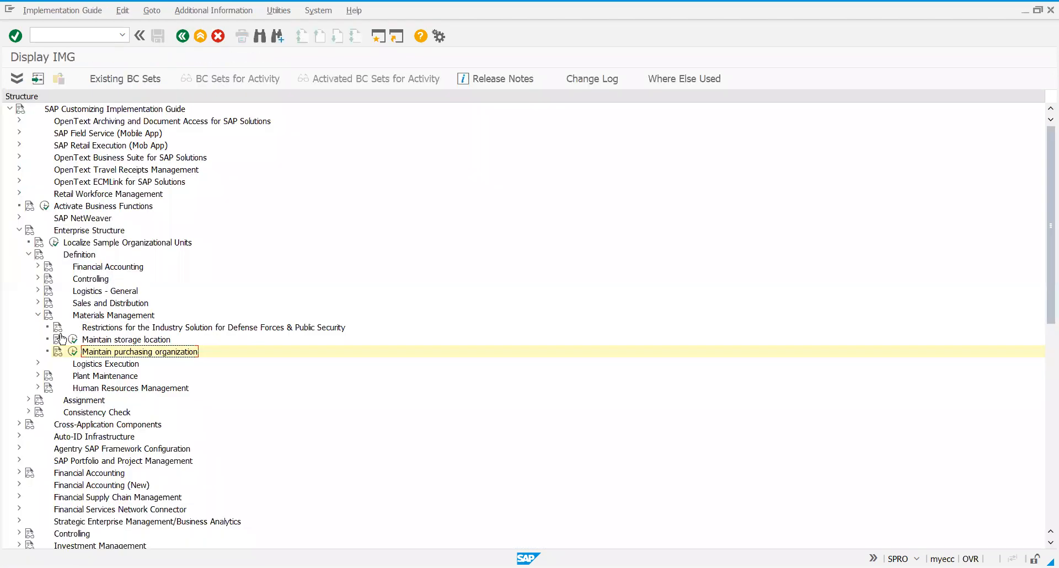
click(38, 315)
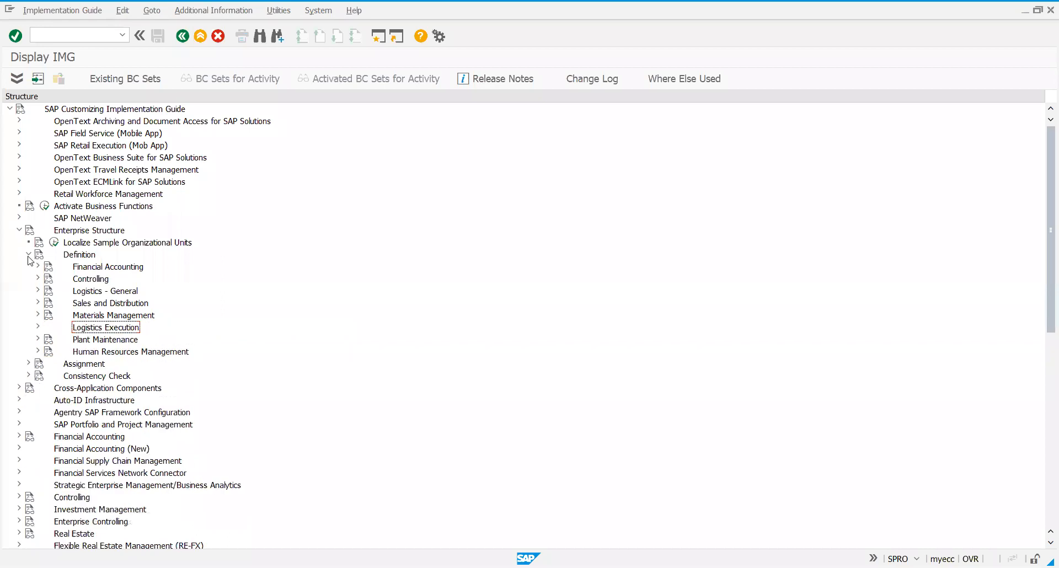
click(28, 256)
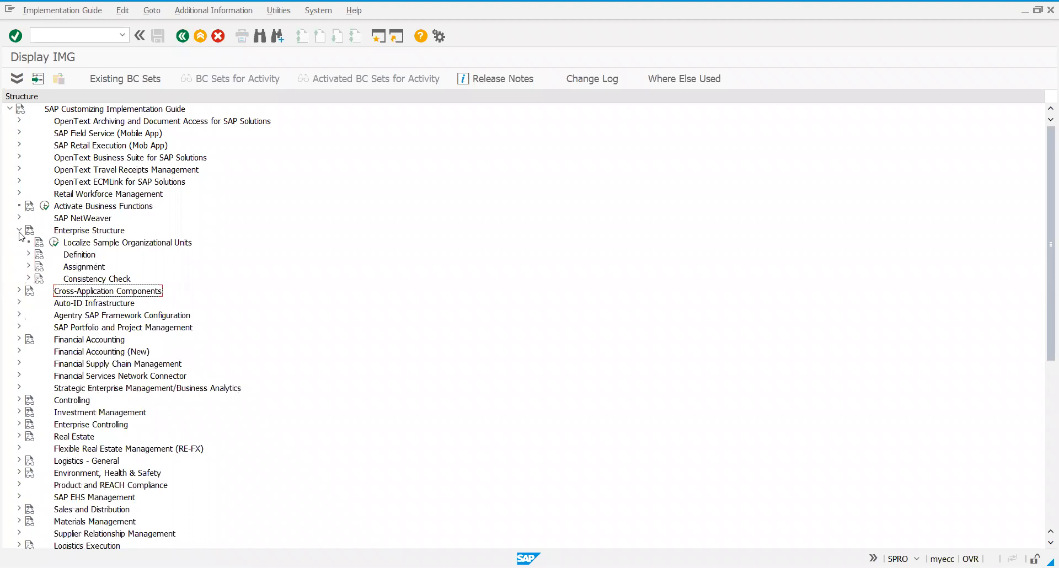
click(19, 231)
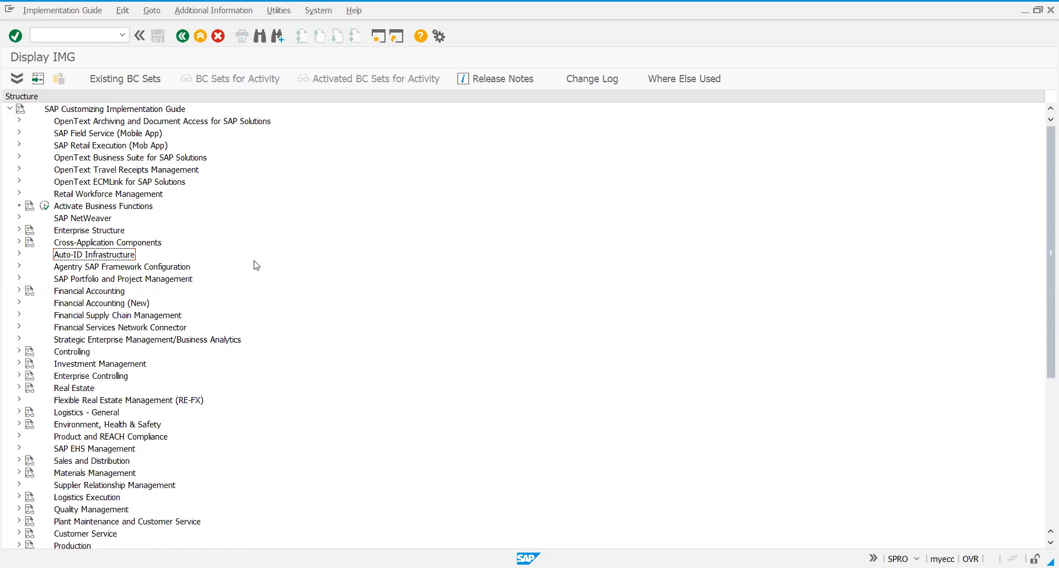
Expand the Financial Accounting activities under Definition and Assignment in Enterprise Structure, and launch Assign company code to company.
click(20, 232)
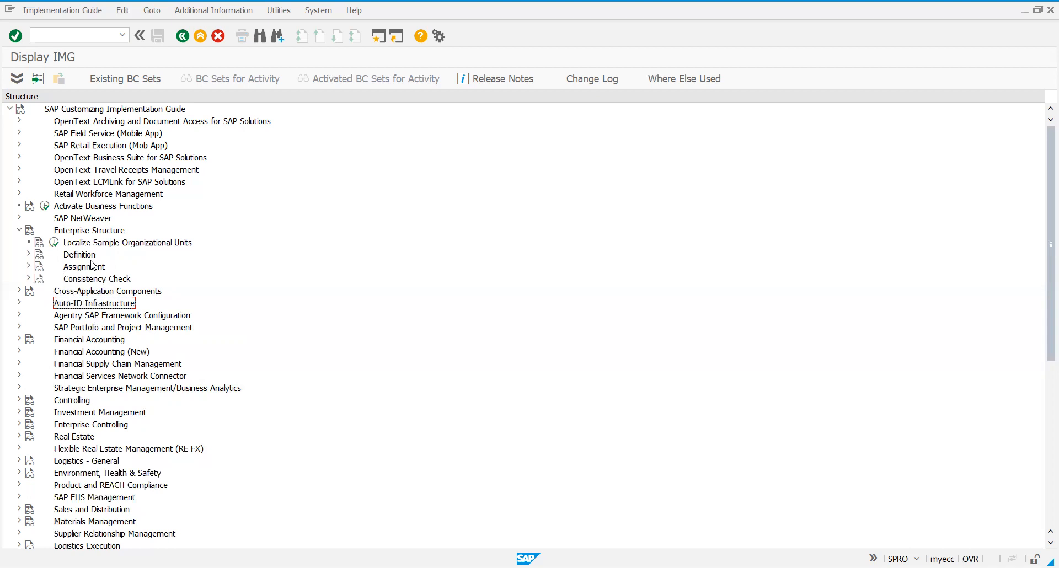
click(28, 255)
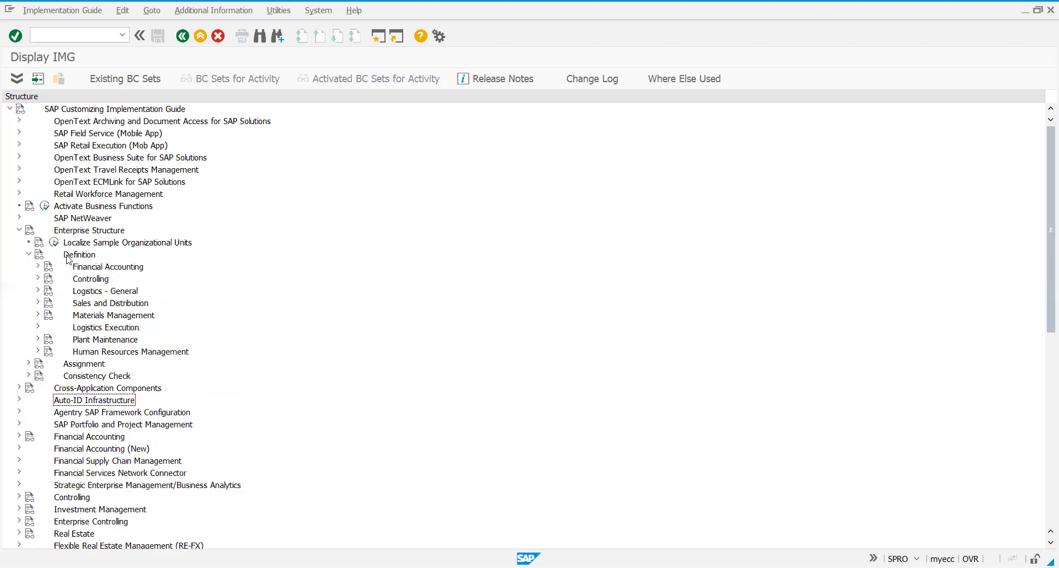
click(28, 363)
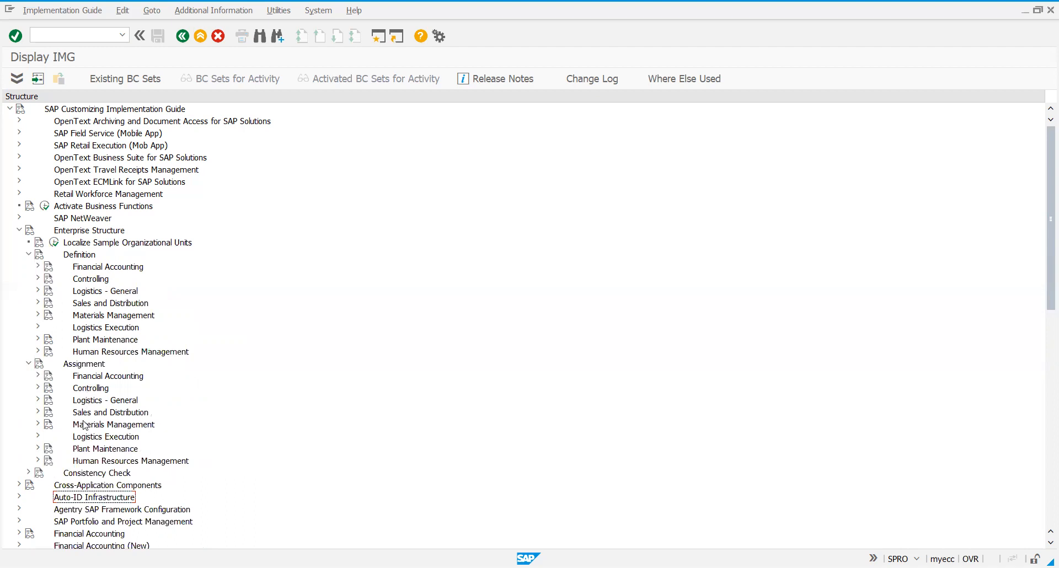
click(37, 267)
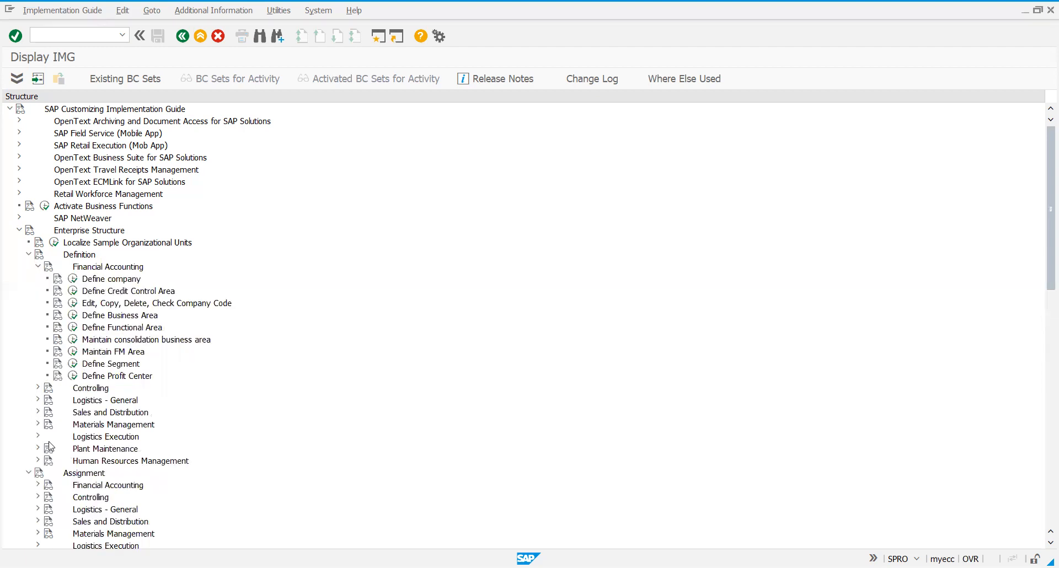
click(38, 487)
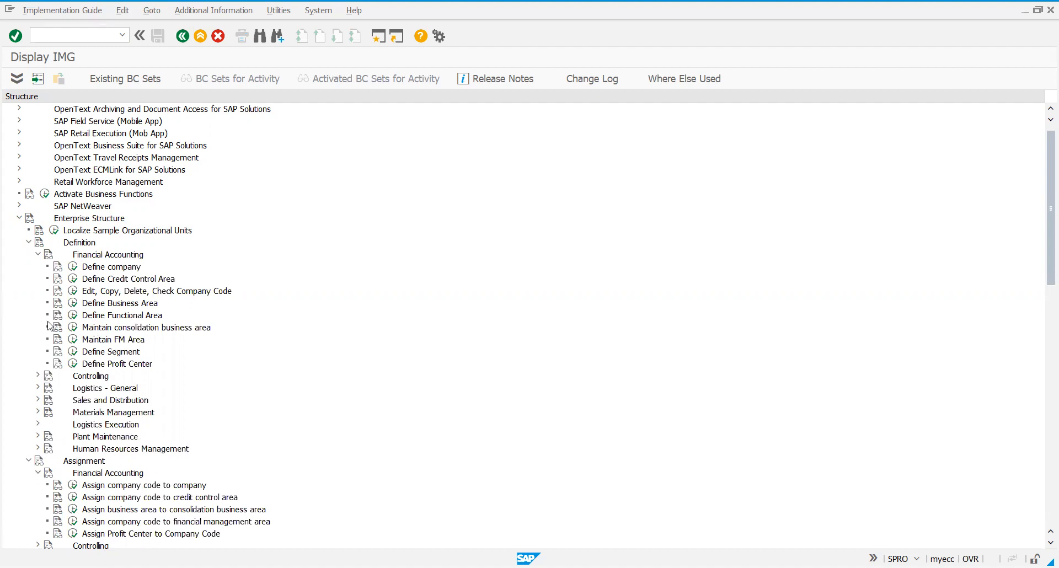
click(29, 243)
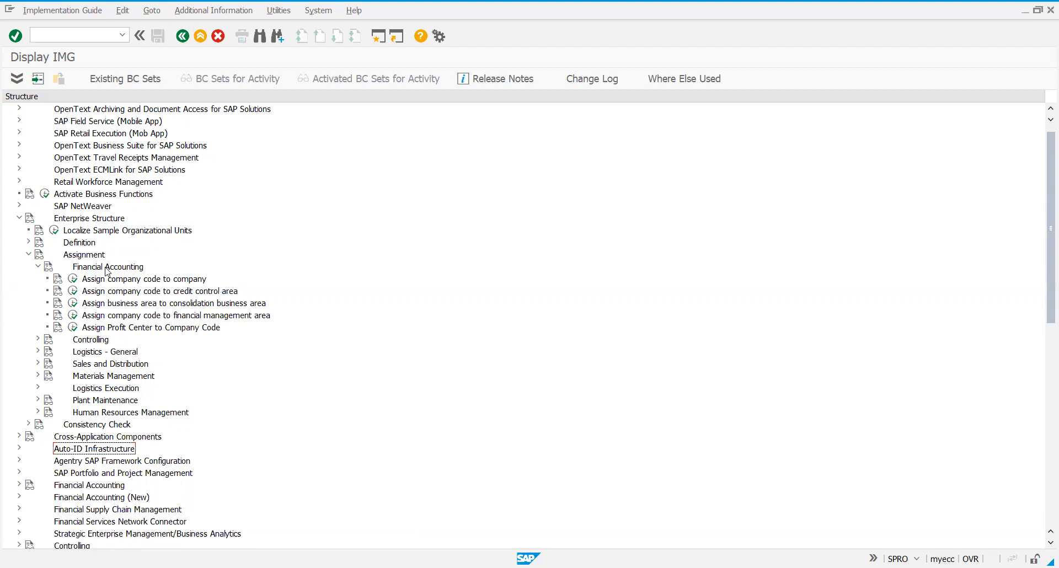
click(72, 279)
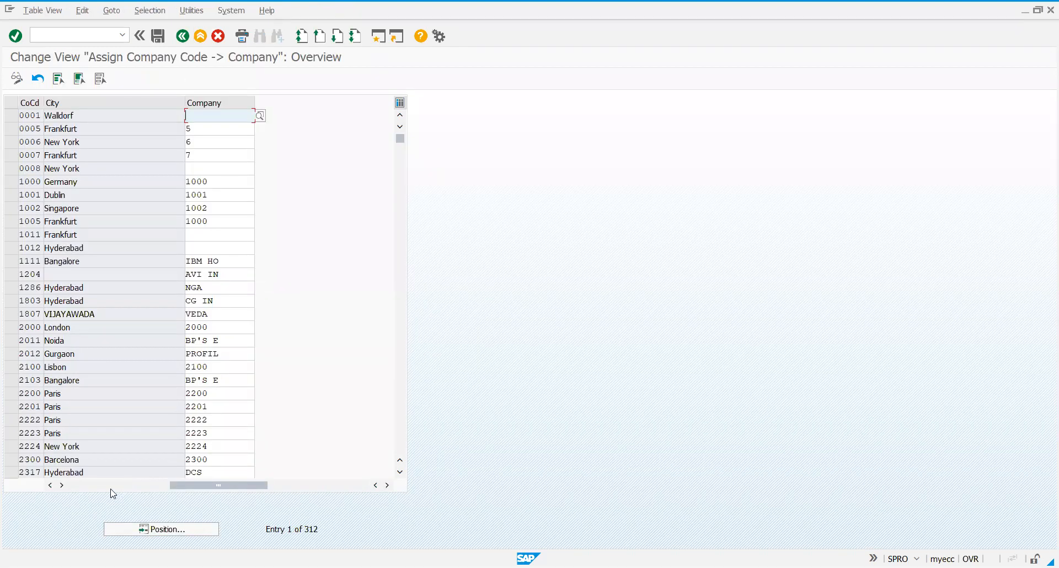
Position the company code assignment list at company code PTPL.
click(111, 486)
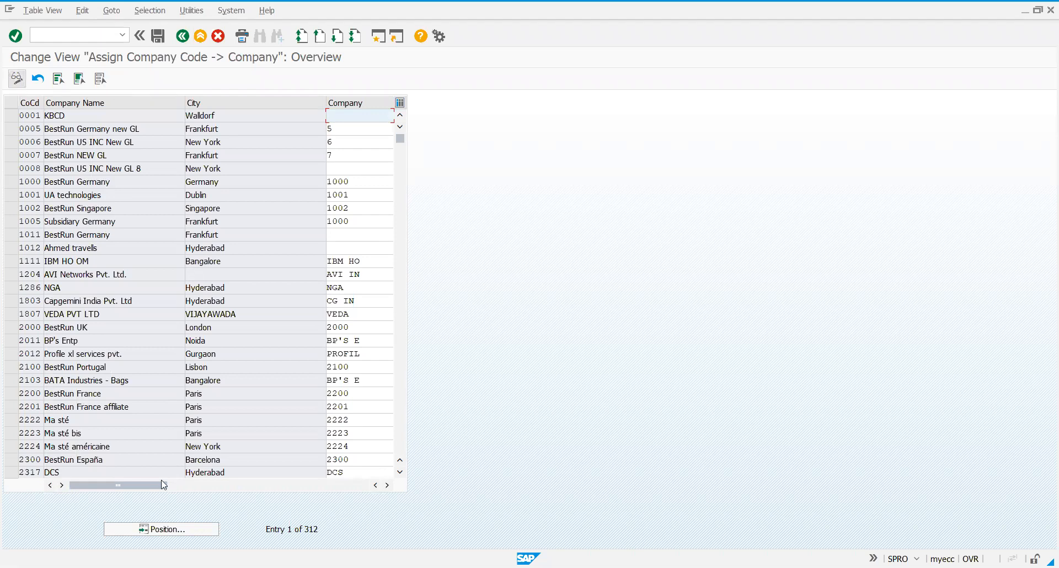
click(161, 529)
text(PTPL)
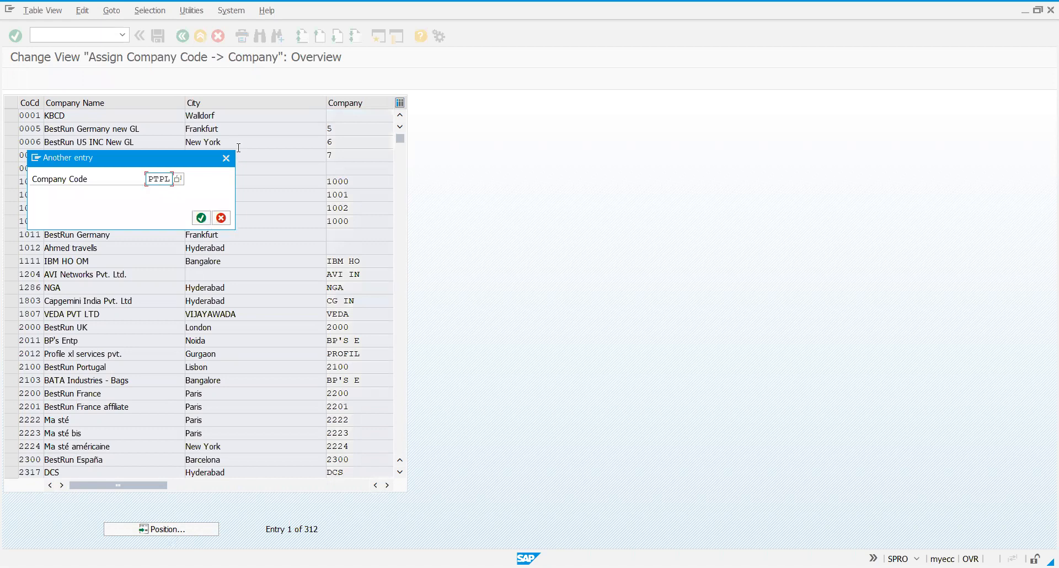
key(Return)
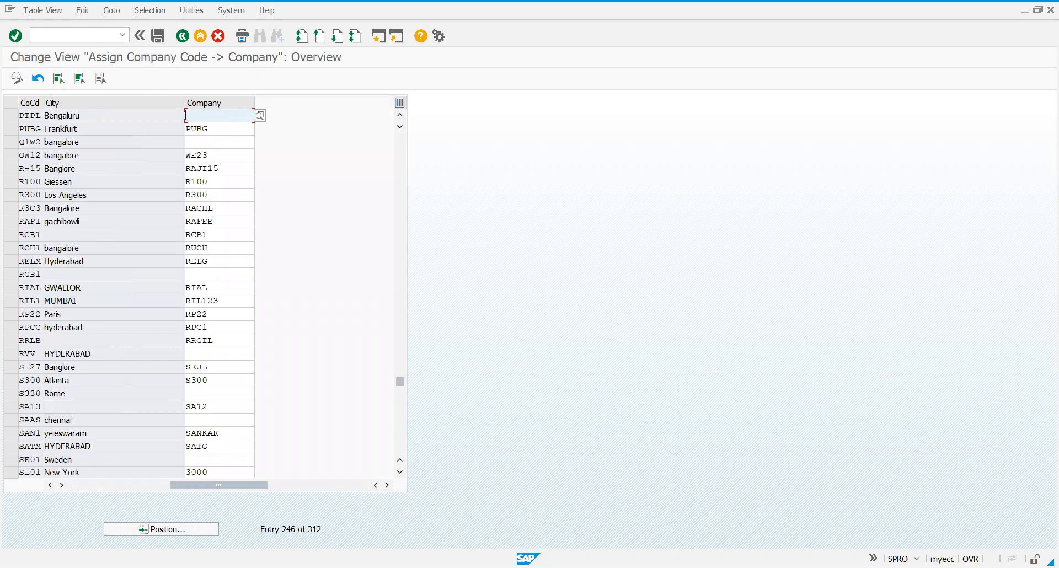
Assign company PTPL to company code PTPL and save the assignment.
text(PTPL)
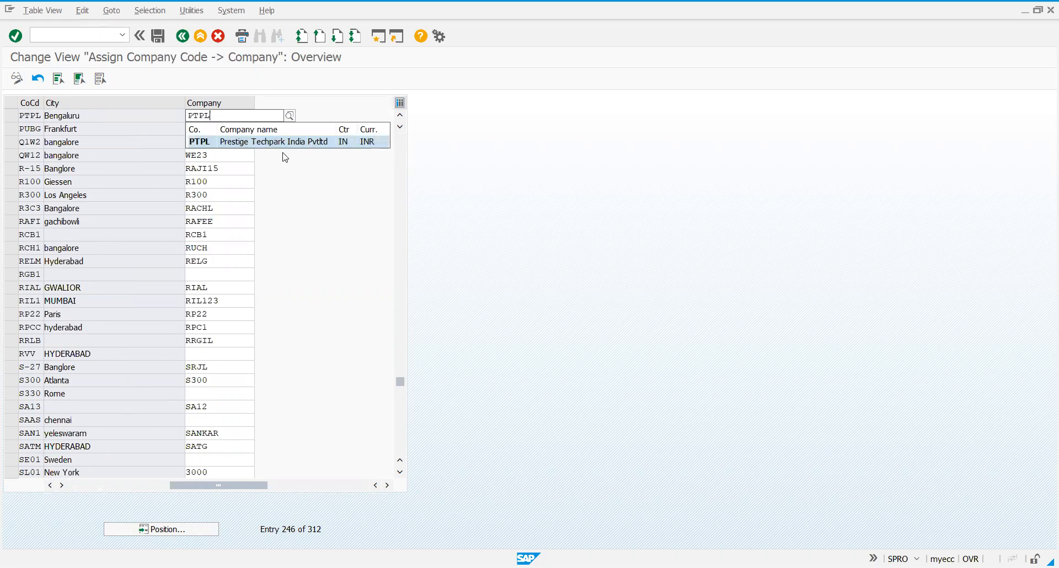
key(Return)
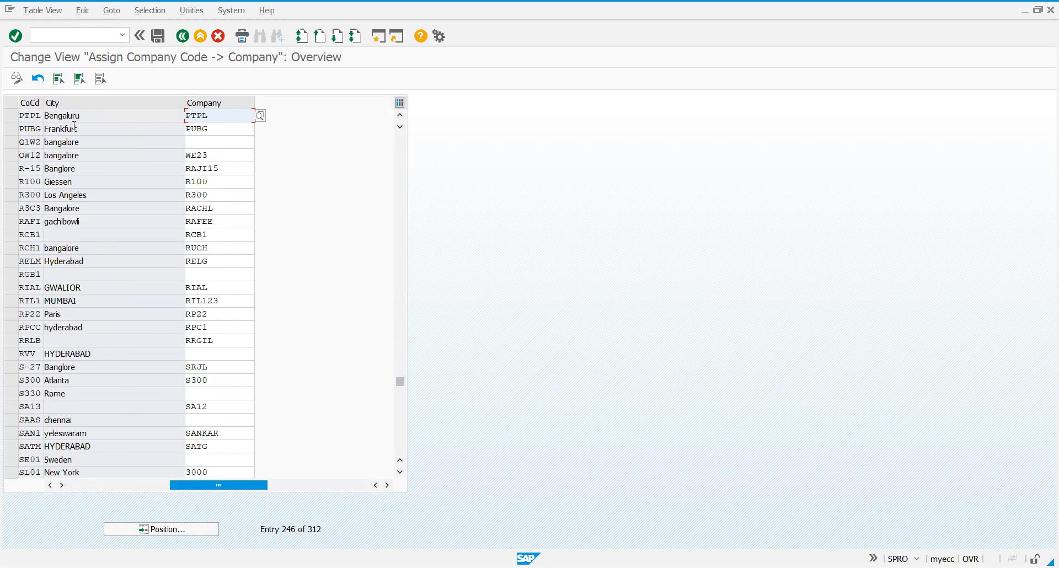
key(Return)
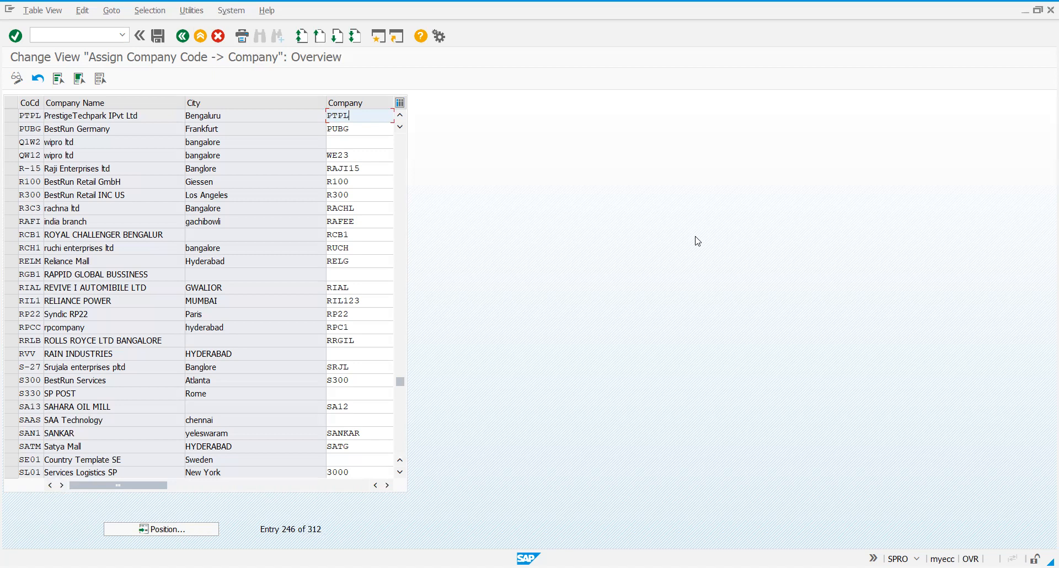
key(Return)
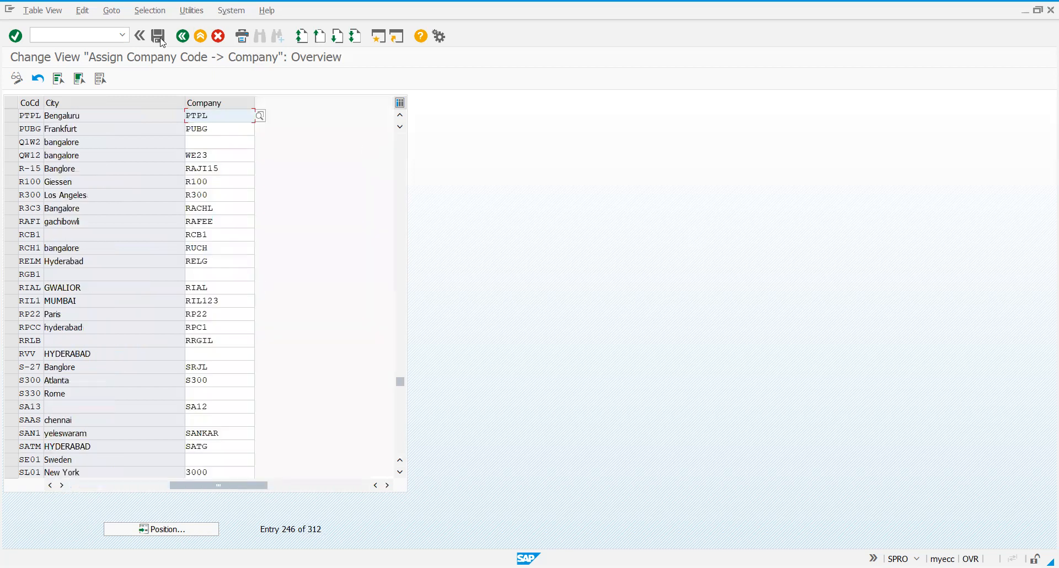
click(158, 37)
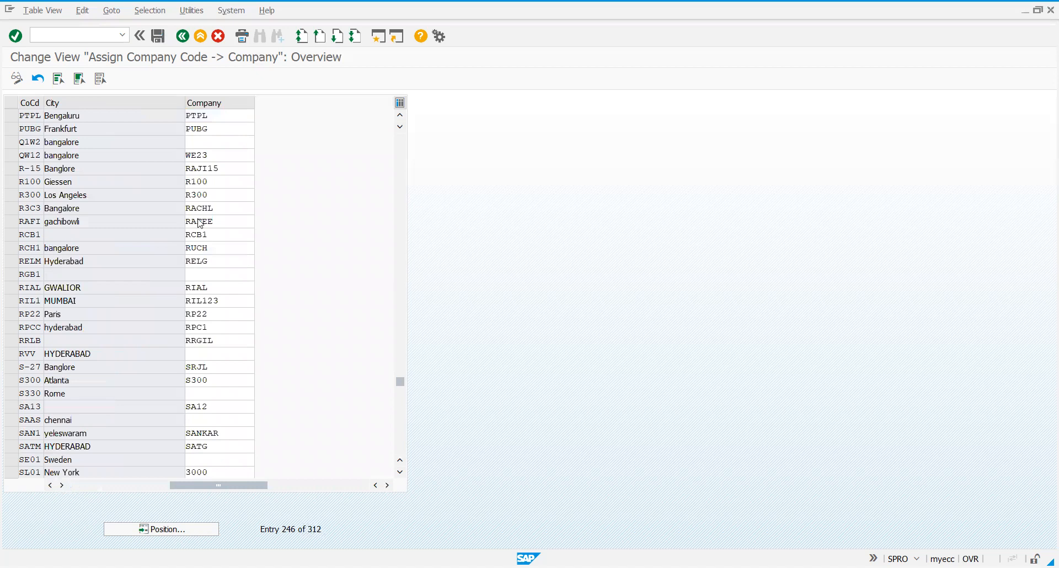
Return to the implementation guide and expand Logistics - General under the Assignment node.
click(182, 36)
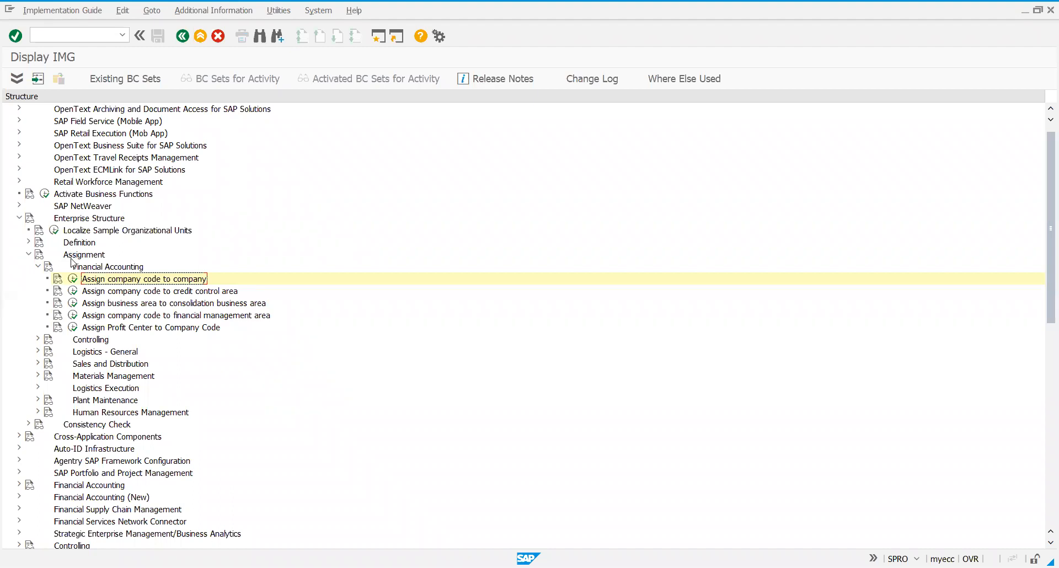
click(39, 267)
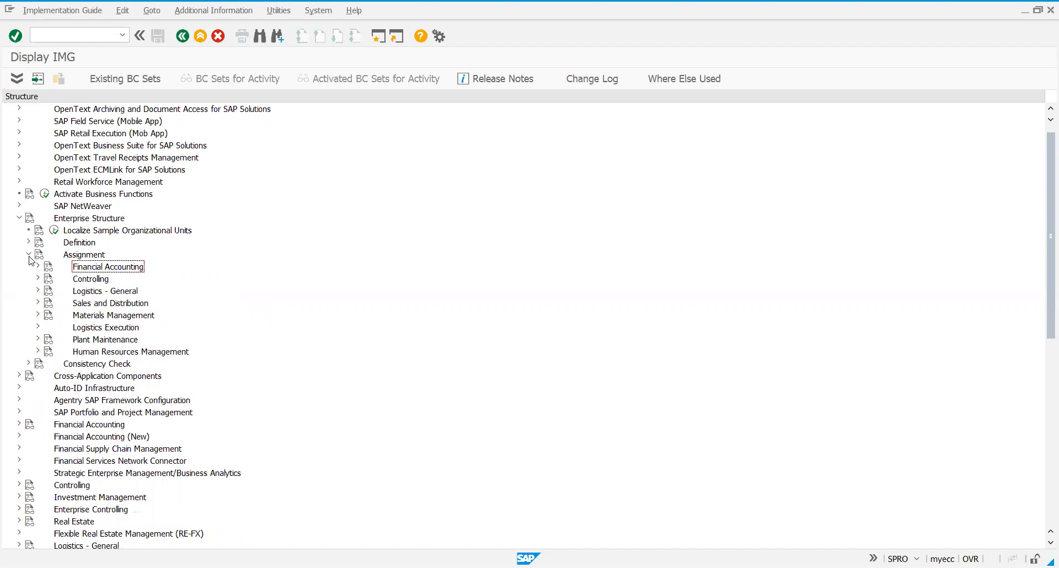
click(29, 255)
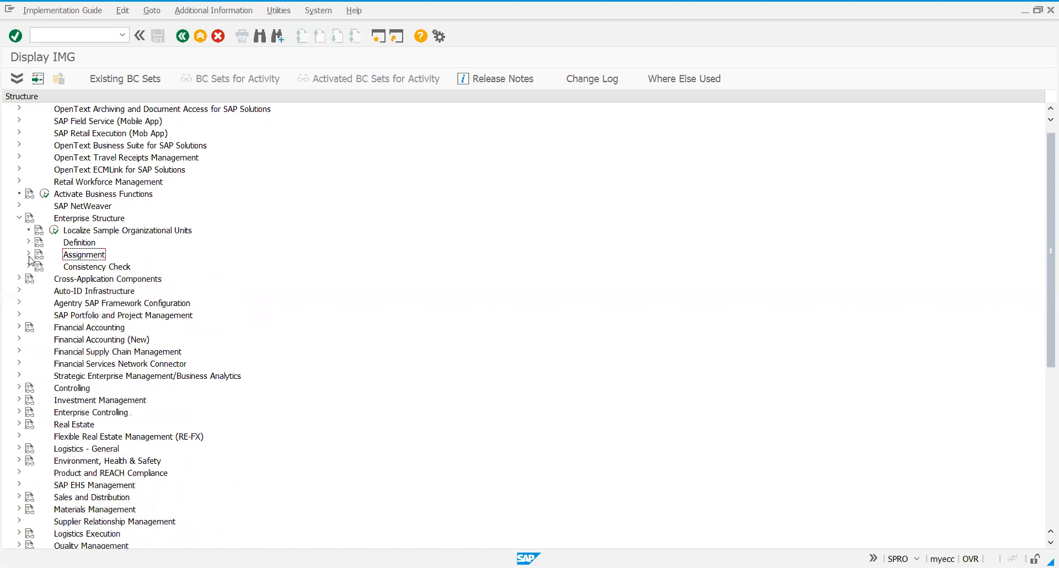
click(29, 255)
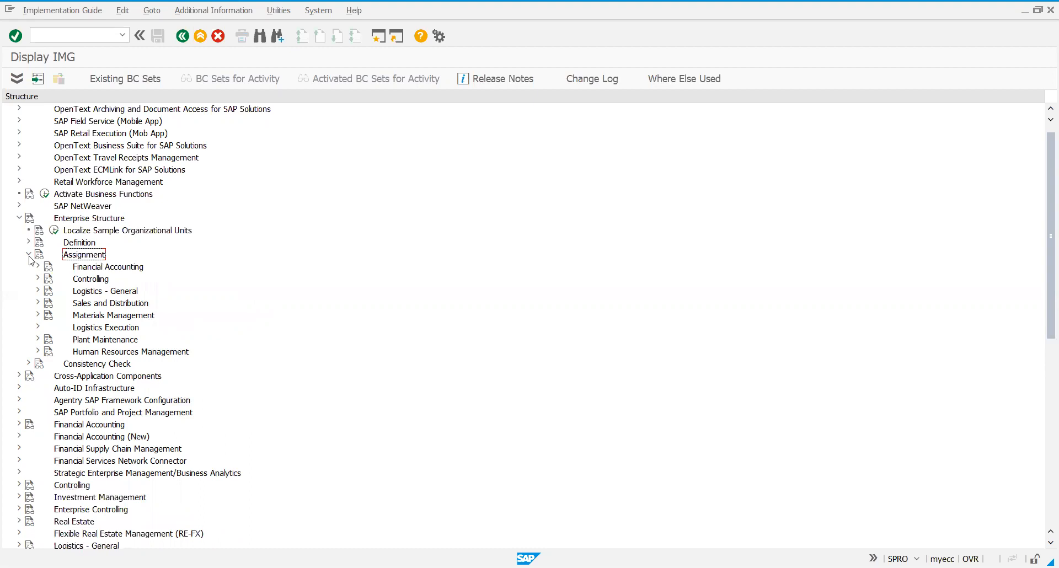
click(38, 291)
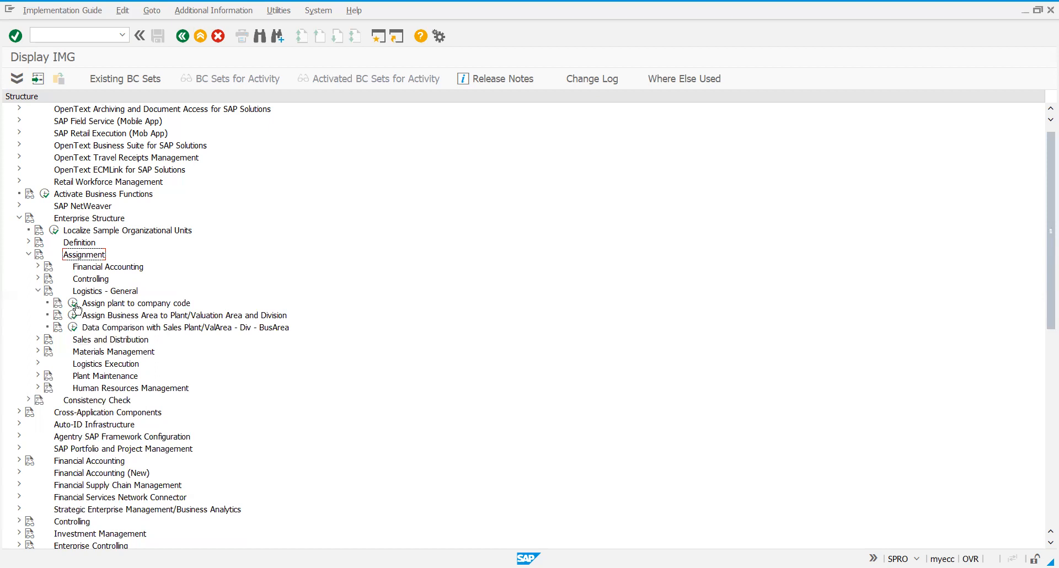
Launch Assign plant to company code and check its transaction code in the system information.
click(73, 305)
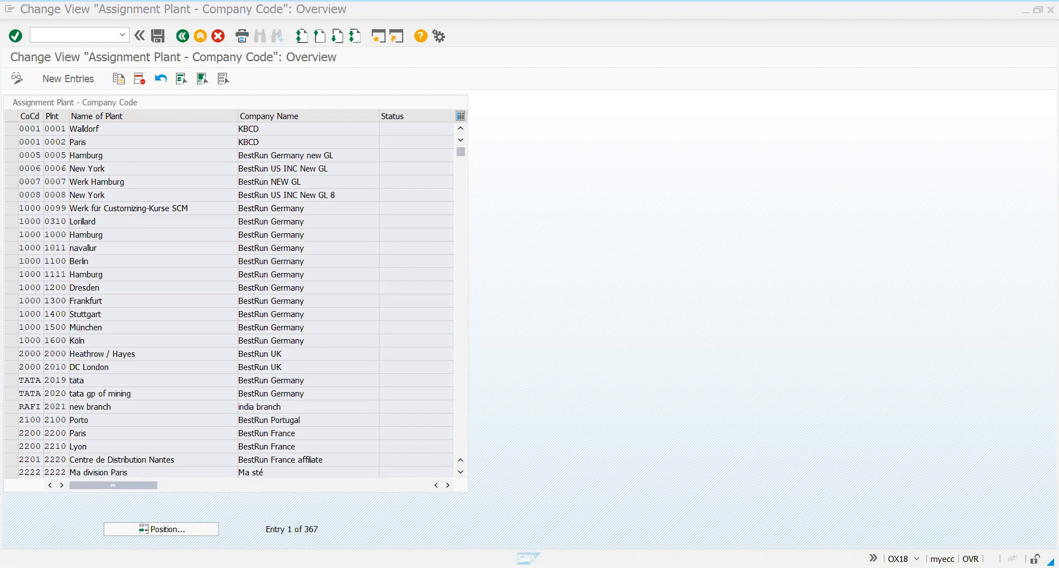
click(917, 559)
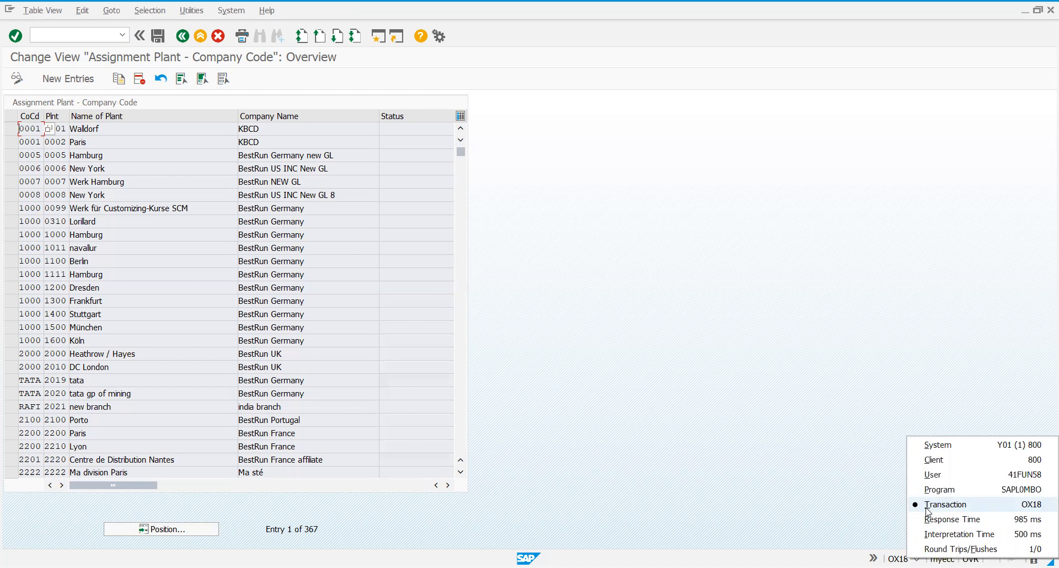
click(847, 495)
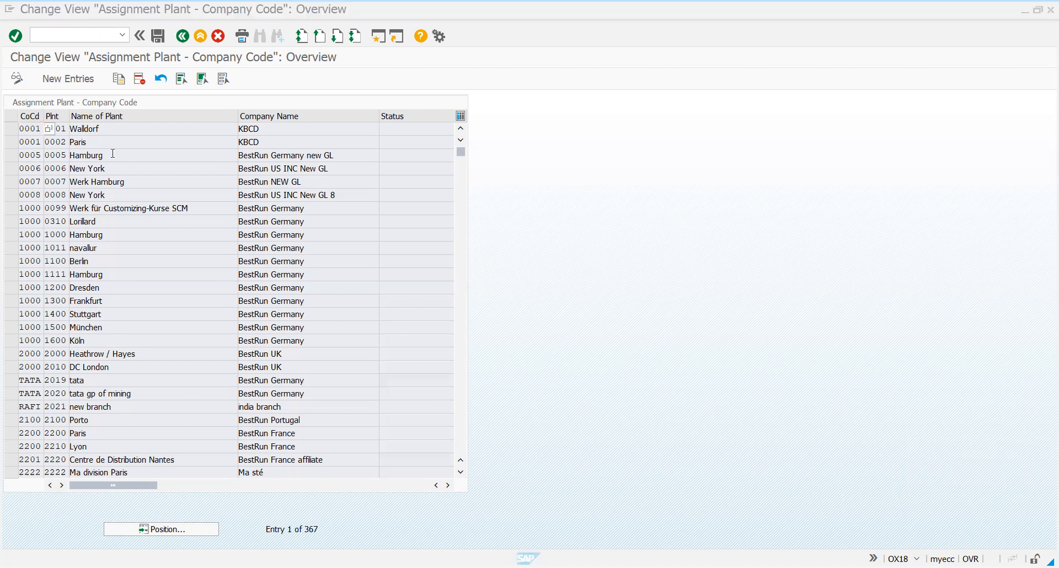
Add a new entry assigning plant PTBP to company code PTPL.
click(78, 86)
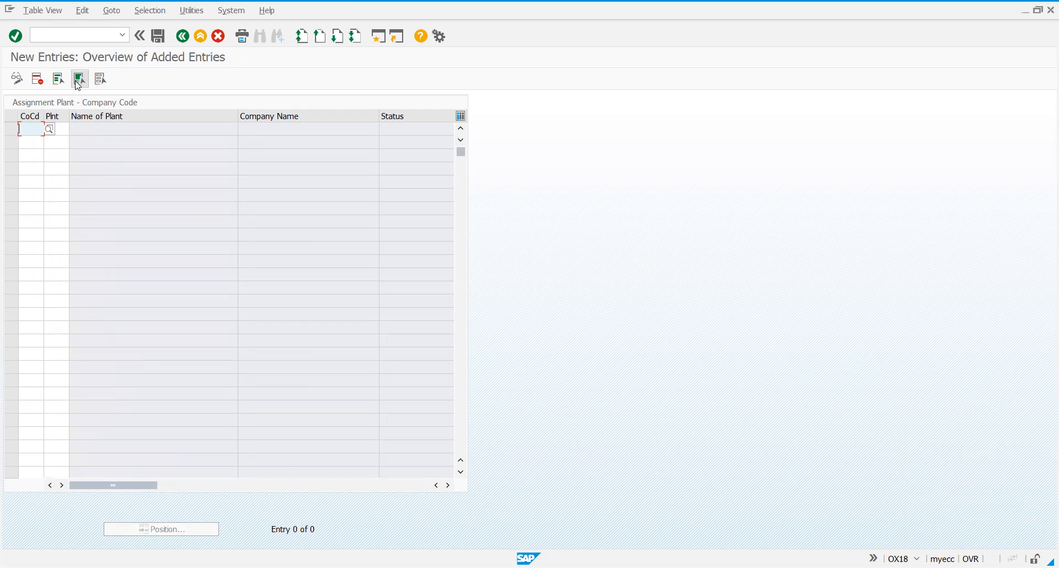
text(PTPL)
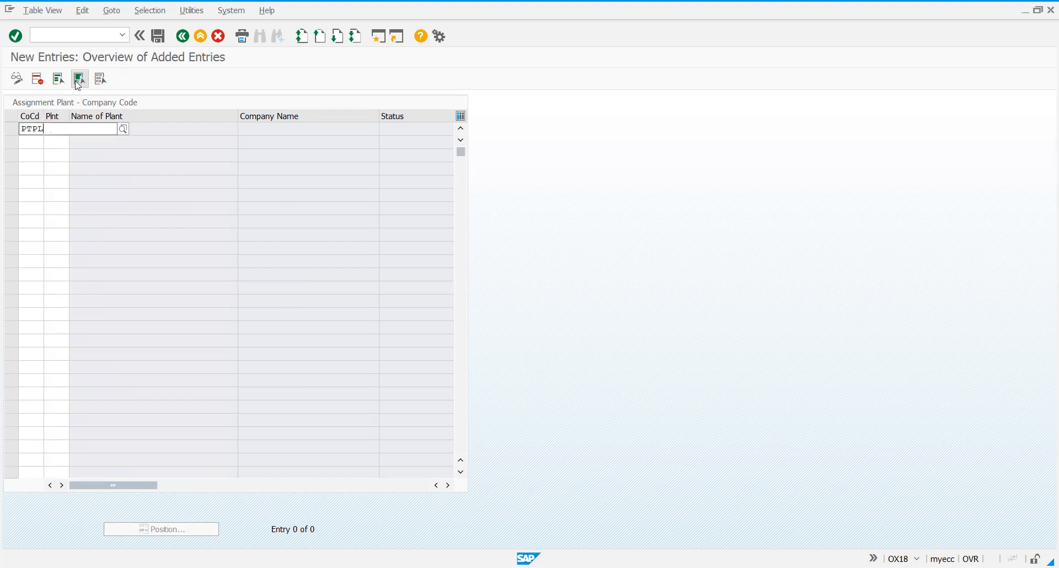
key(Tab)
text(PTBP)
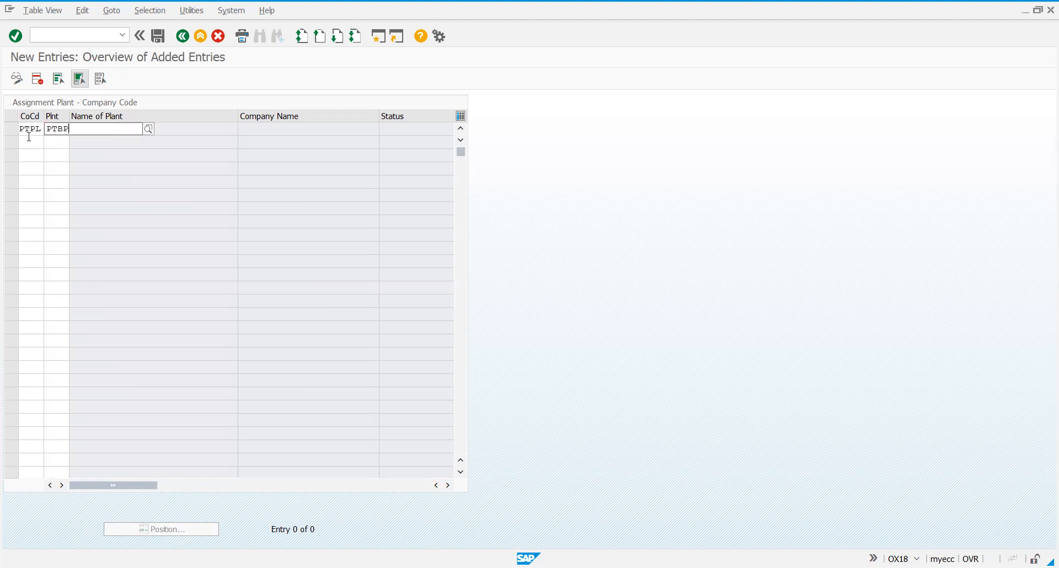
Add a second entry assigning plant PTBP to company code 1000.
click(28, 138)
text(100)
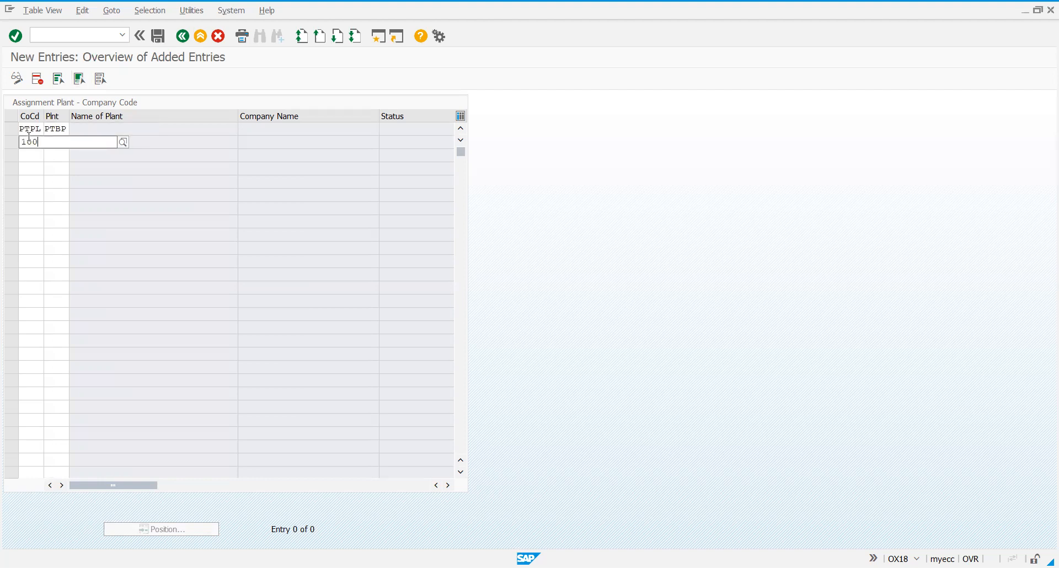
text(0)
key(Tab)
text(PTBP)
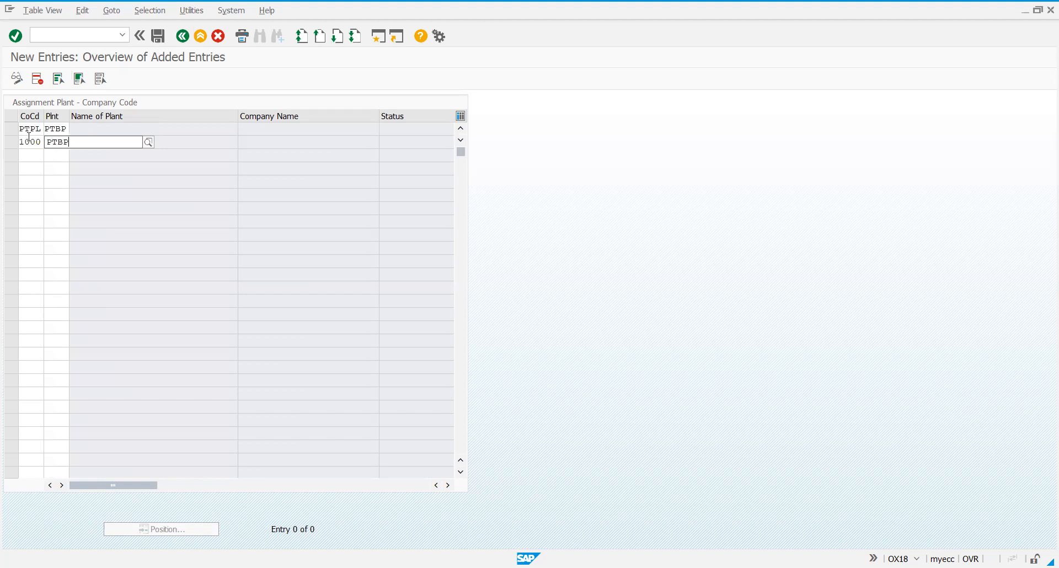
key(Tab)
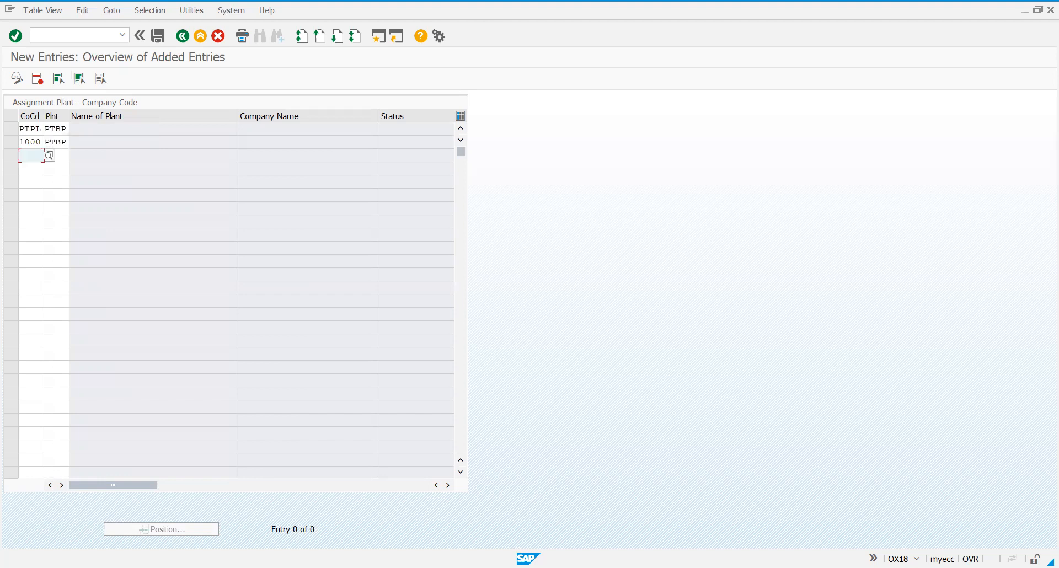
Add a third entry assigning plant 1000 to company code PTPL.
text(PTPL)
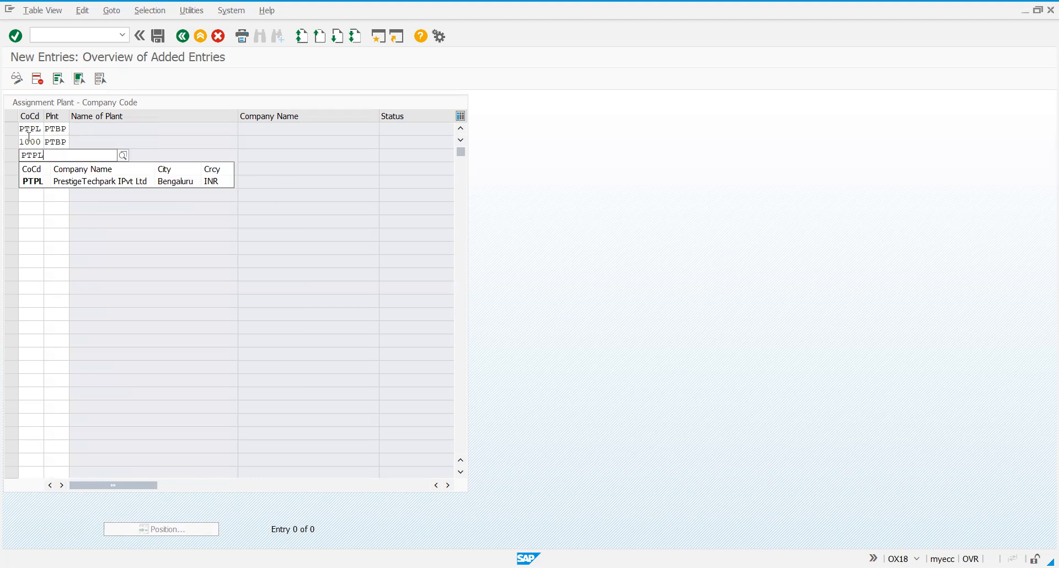
key(Tab)
text(1000)
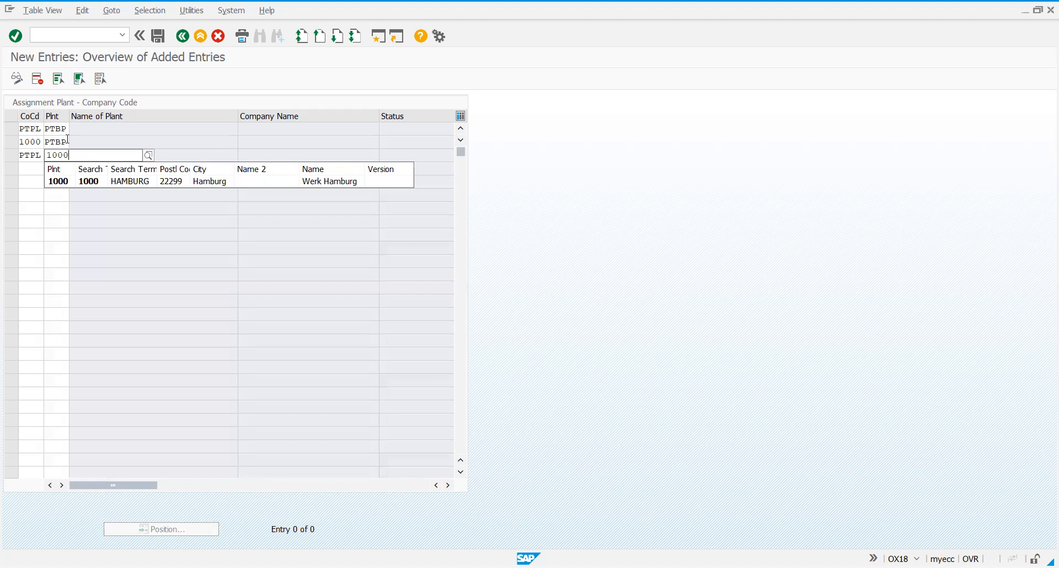
Clear the second and third entries, keeping only the assignment of plant PTBP to company code PTPL, and validate it.
click(42, 142)
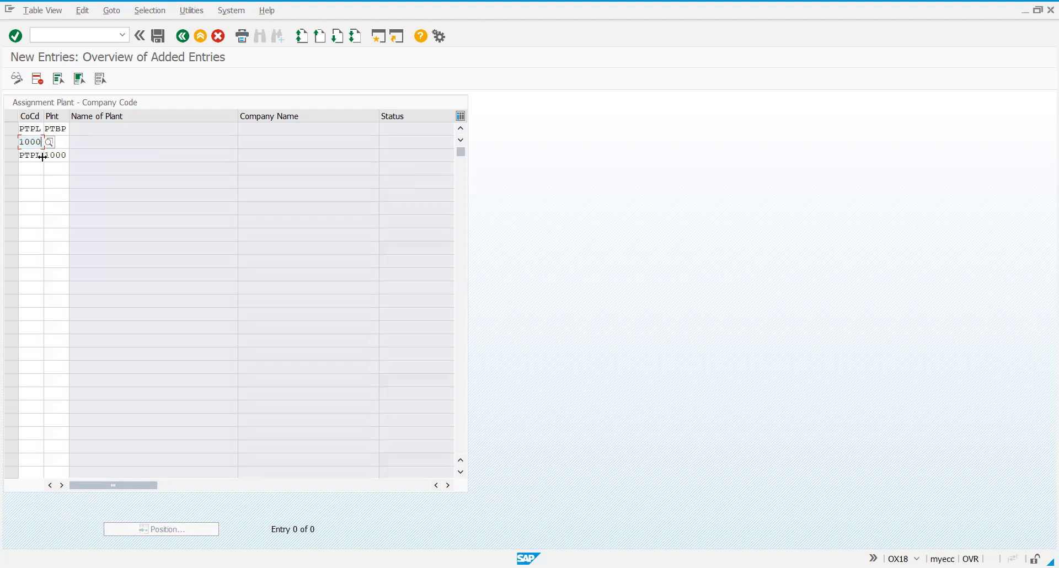
key(BackSpace)
key(BackSpace)
key(BackSpace)
key(BackSpace)
click(43, 153)
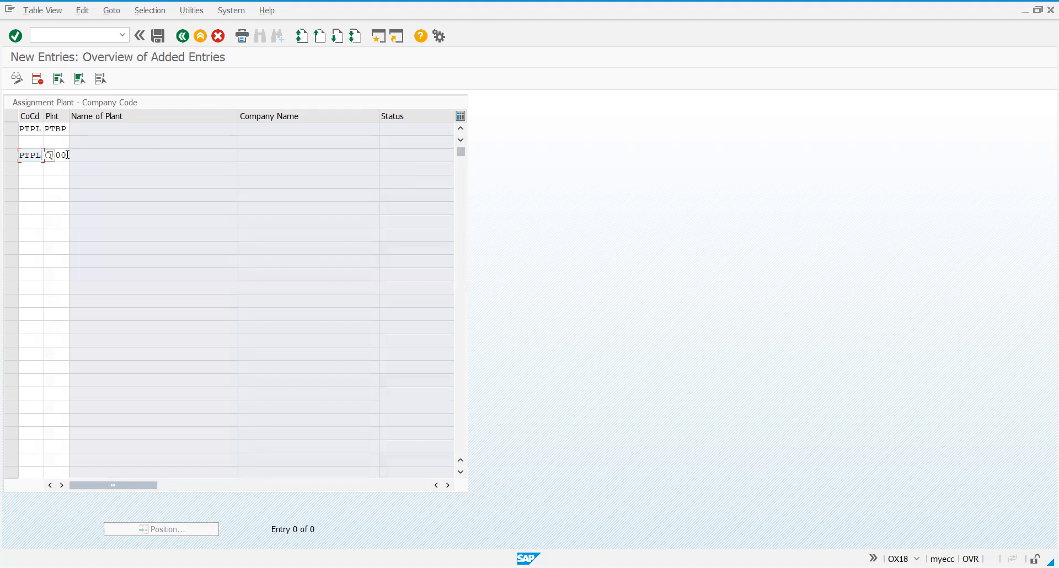
key(BackSpace)
key(BackSpace)
key(BackSpace)
key(BackSpace)
key(Tab)
key(Delete)
key(Return)
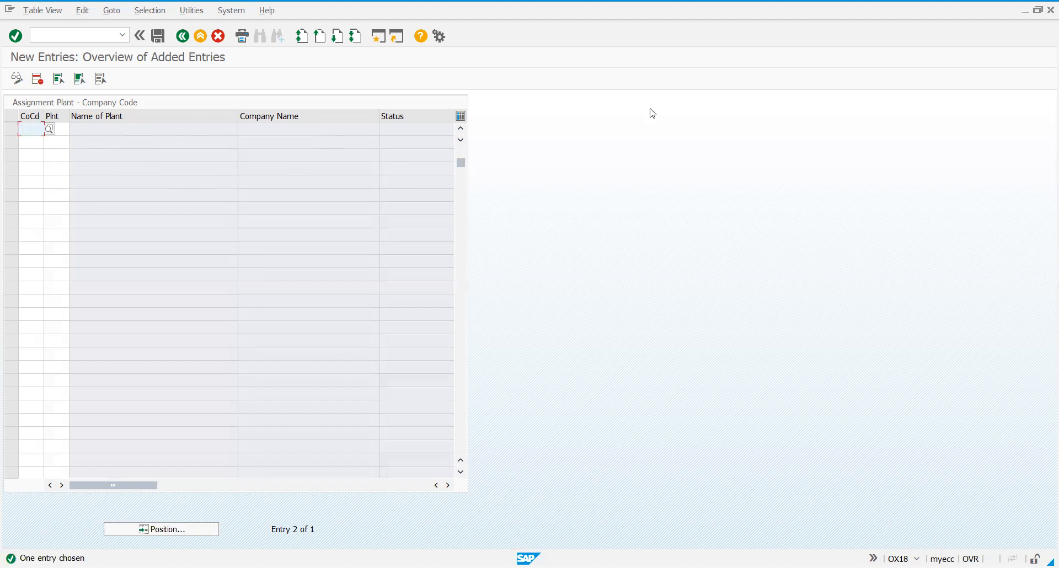
Save the plant assignment under the PTPL- Project customizing request and return to the implementation guide.
click(461, 131)
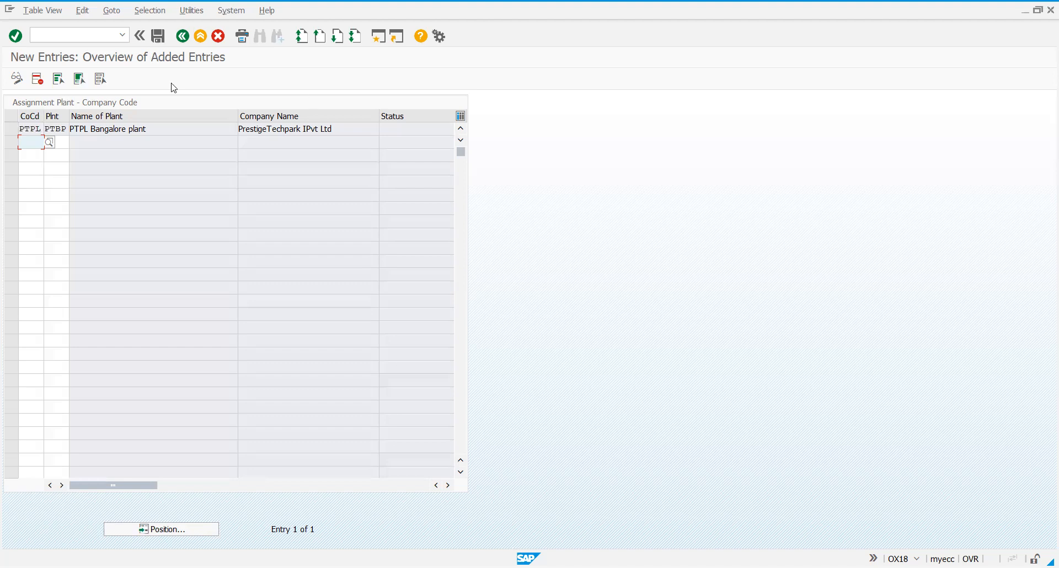
click(160, 42)
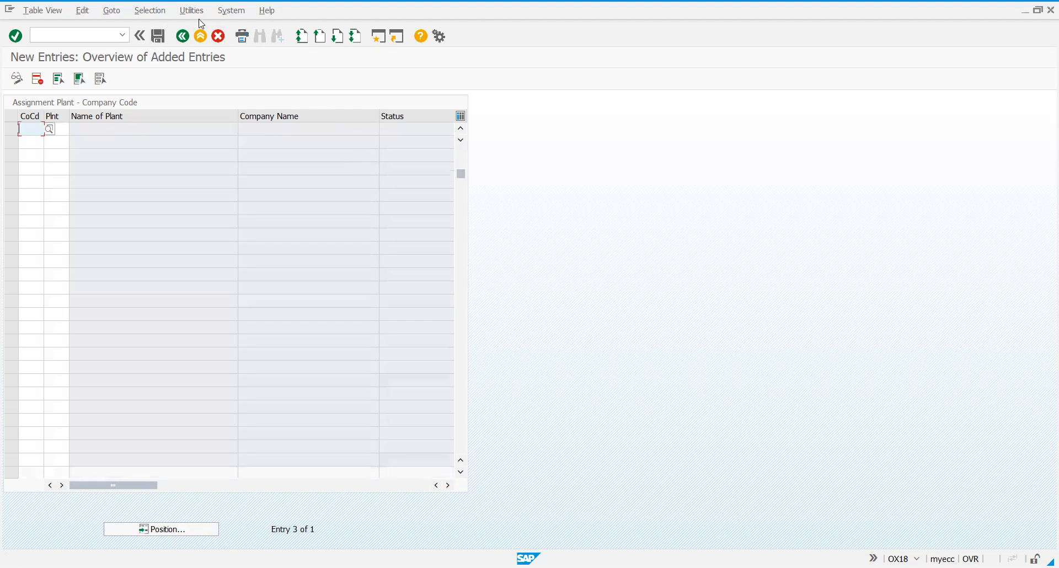
click(184, 41)
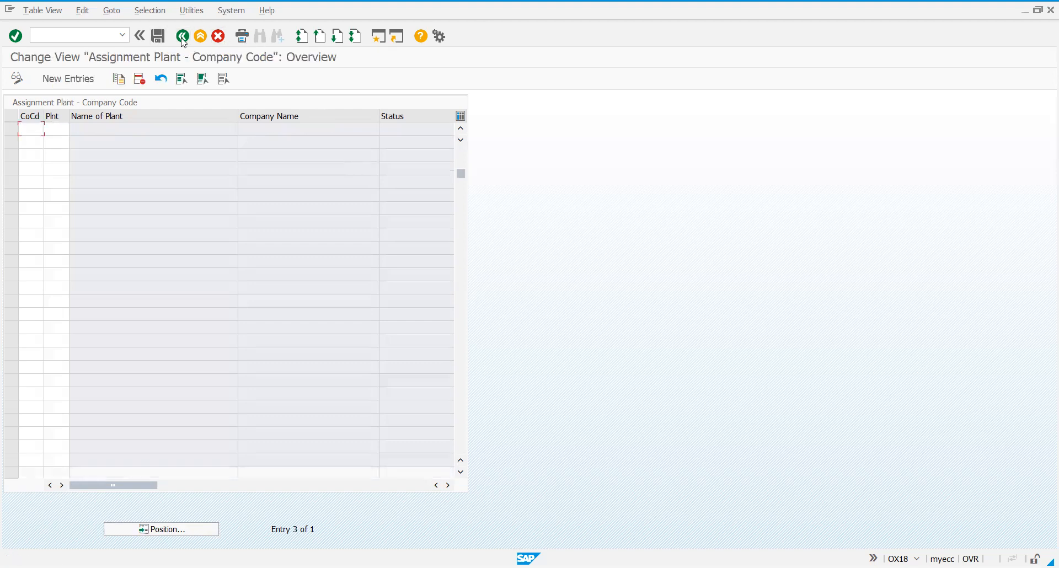
click(183, 41)
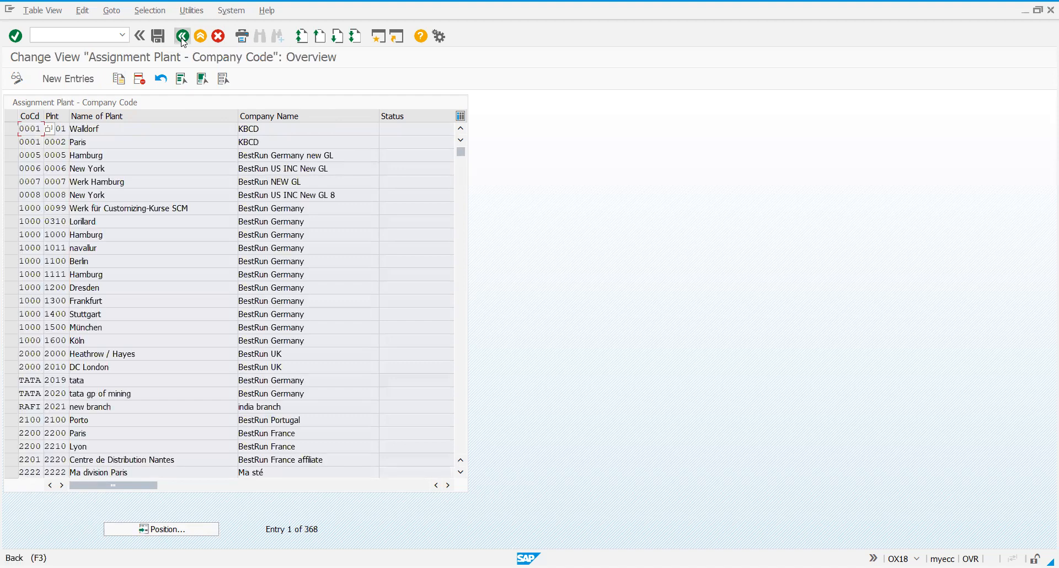
click(219, 238)
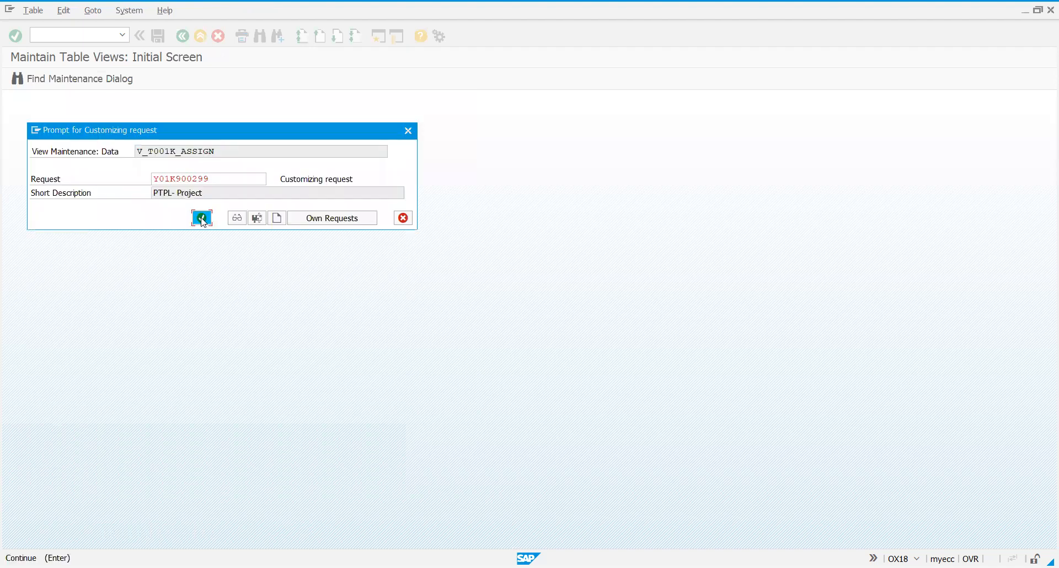
click(202, 218)
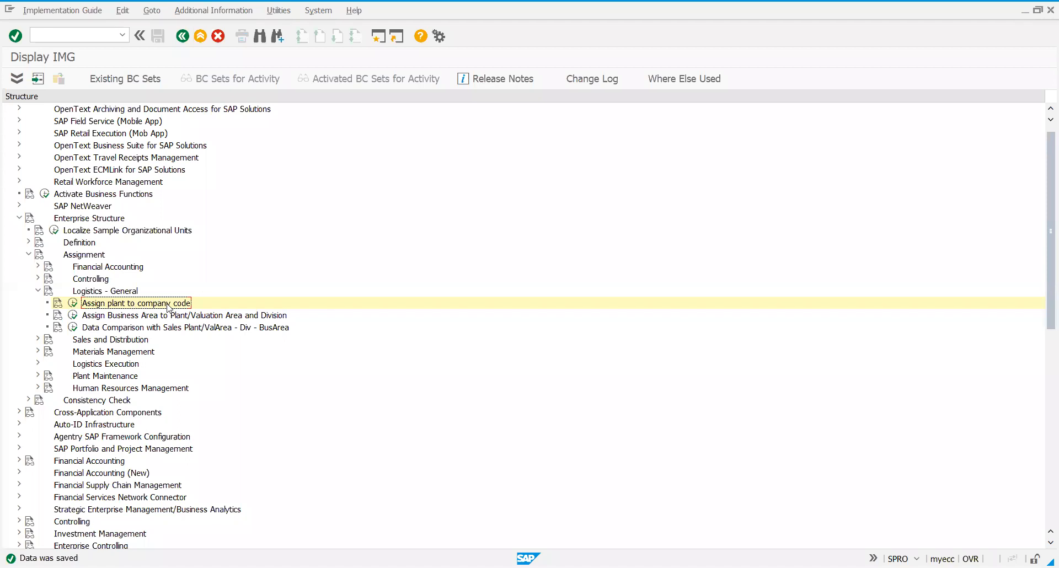
Collapse Logistics - General, expand Materials Management under Assignment, and launch Assign purchasing organization to company code.
click(38, 291)
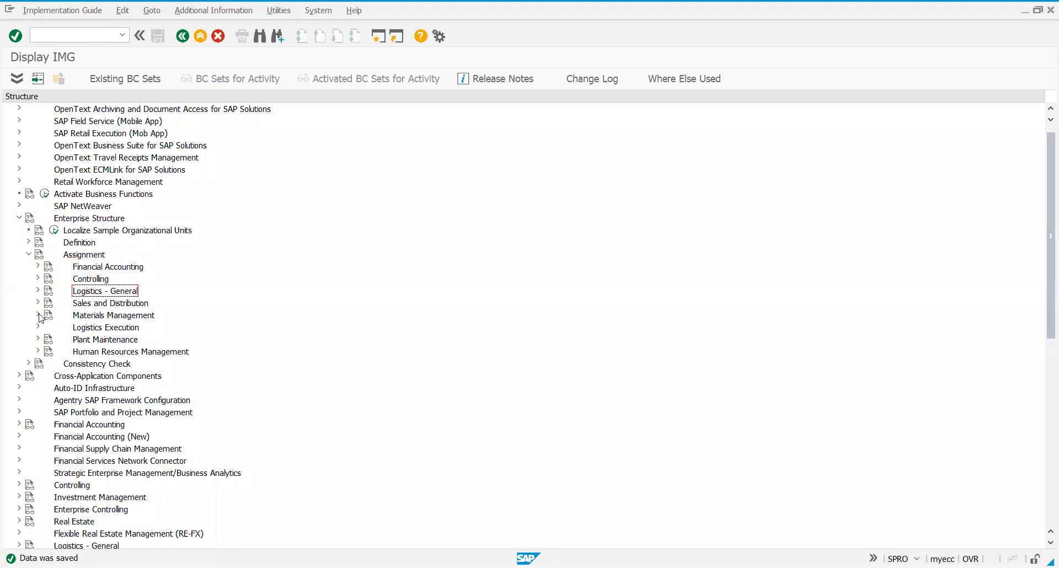
click(38, 315)
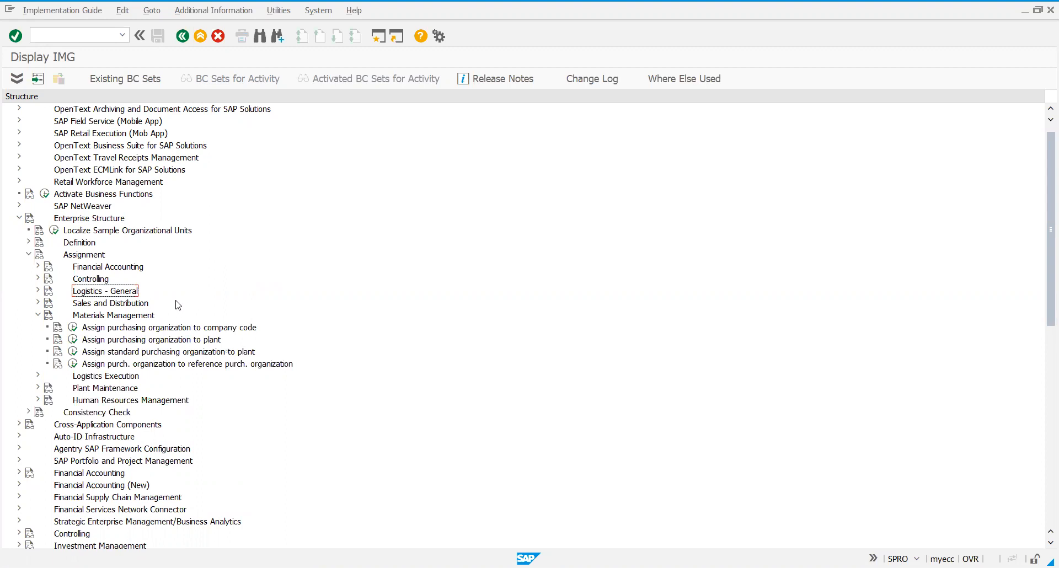
click(125, 318)
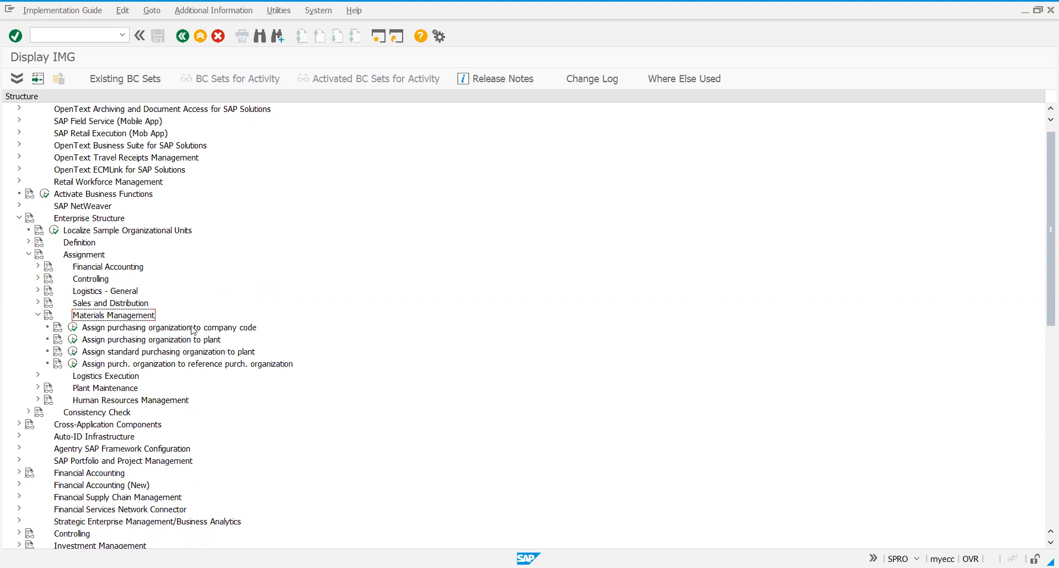
click(174, 329)
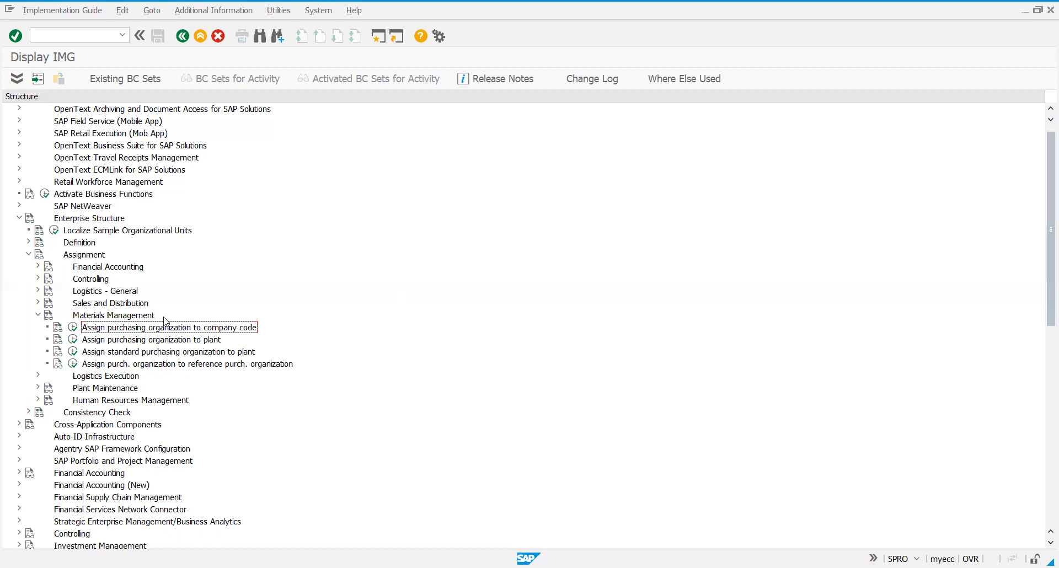
click(73, 328)
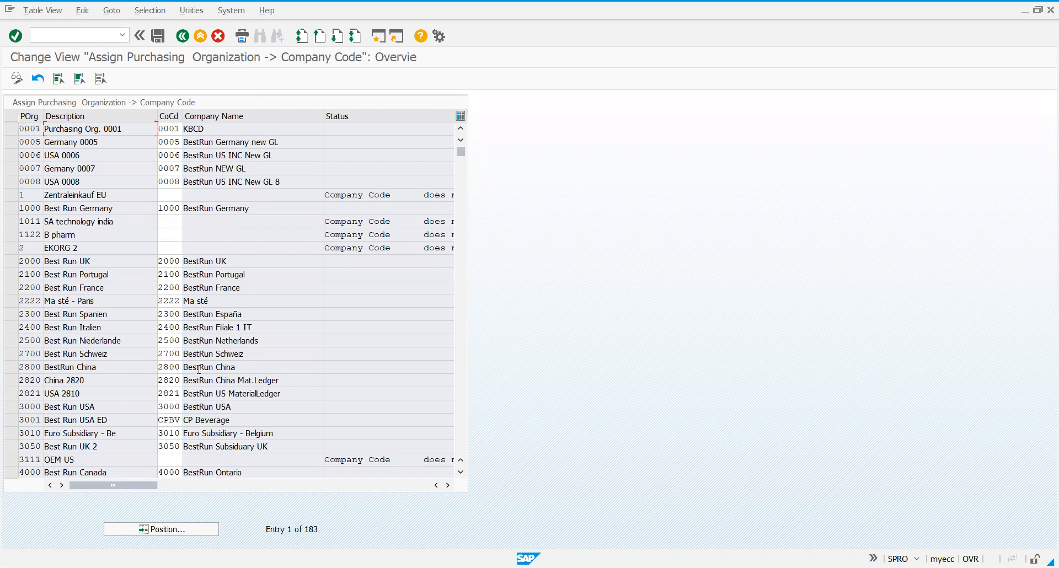
Locate purchasing organization PTPO in the list and assign it to company code PTPL.
click(200, 530)
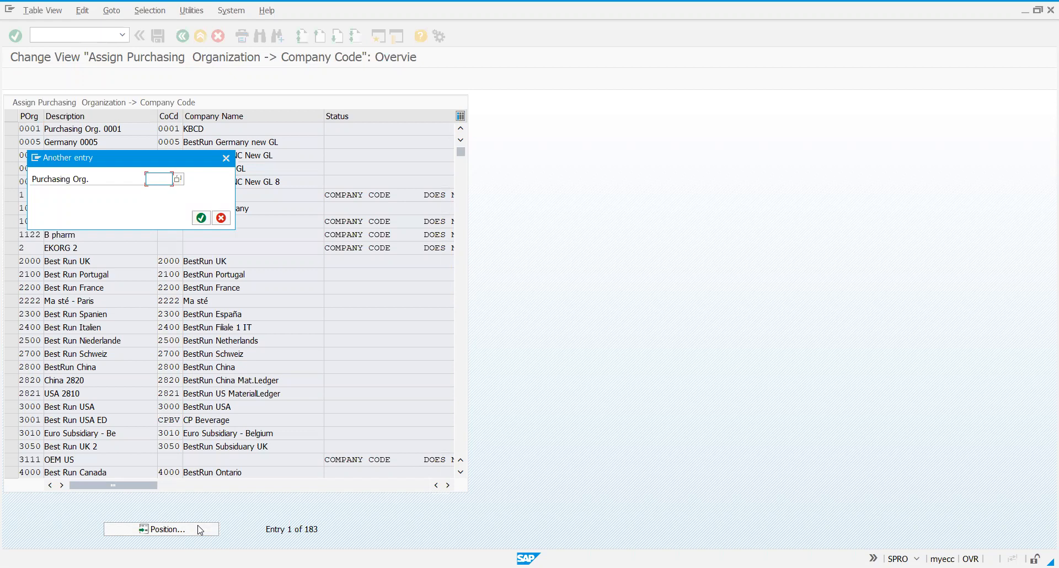
text(p)
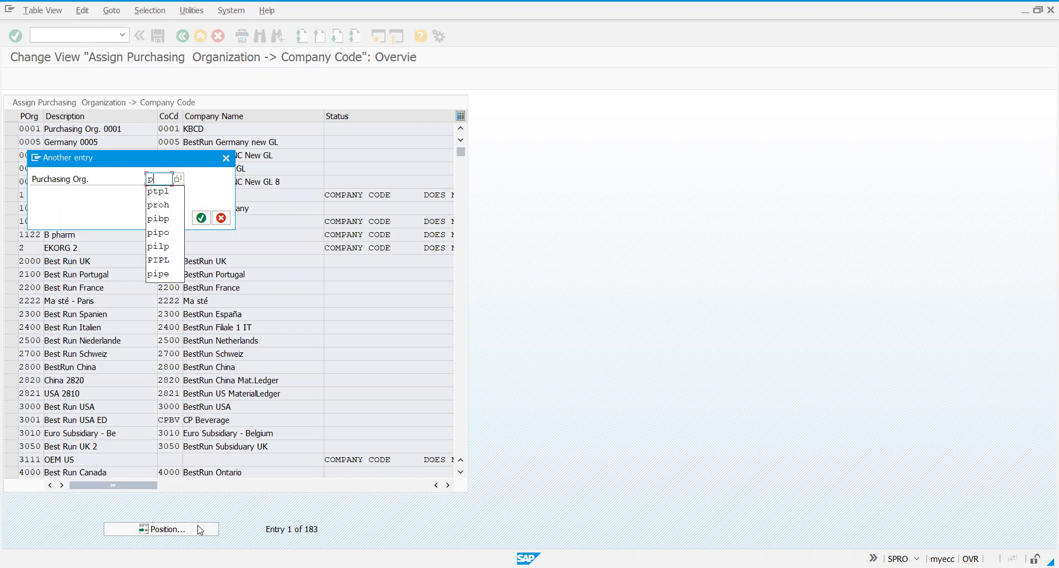
text(tpo)
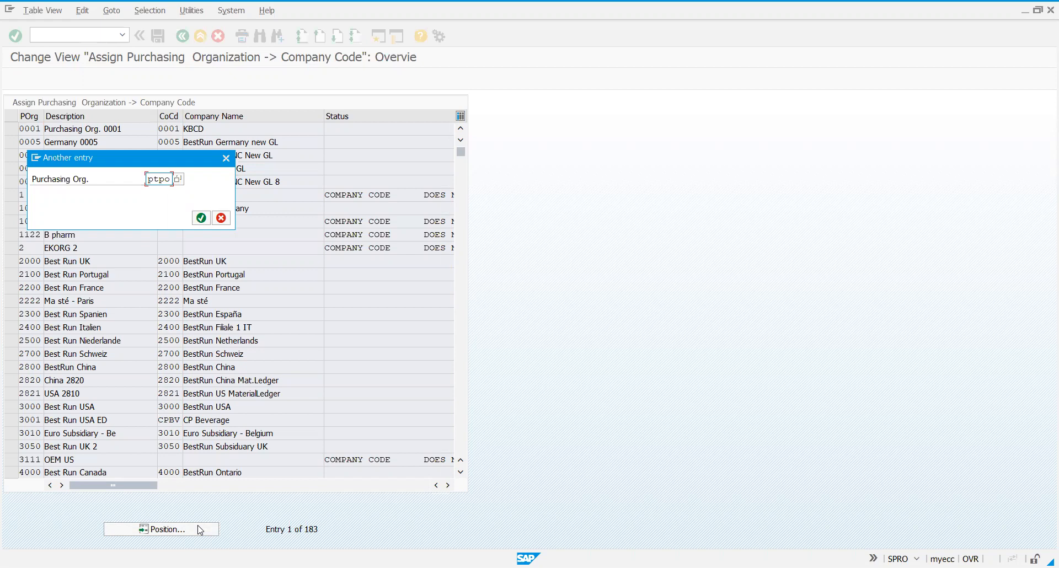
key(Return)
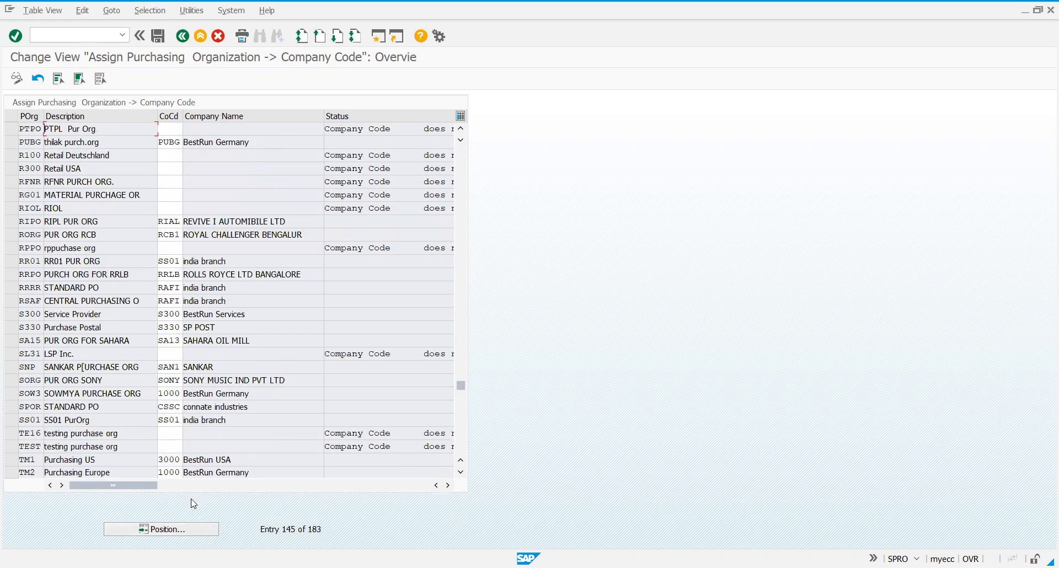
click(176, 131)
text(PTPL)
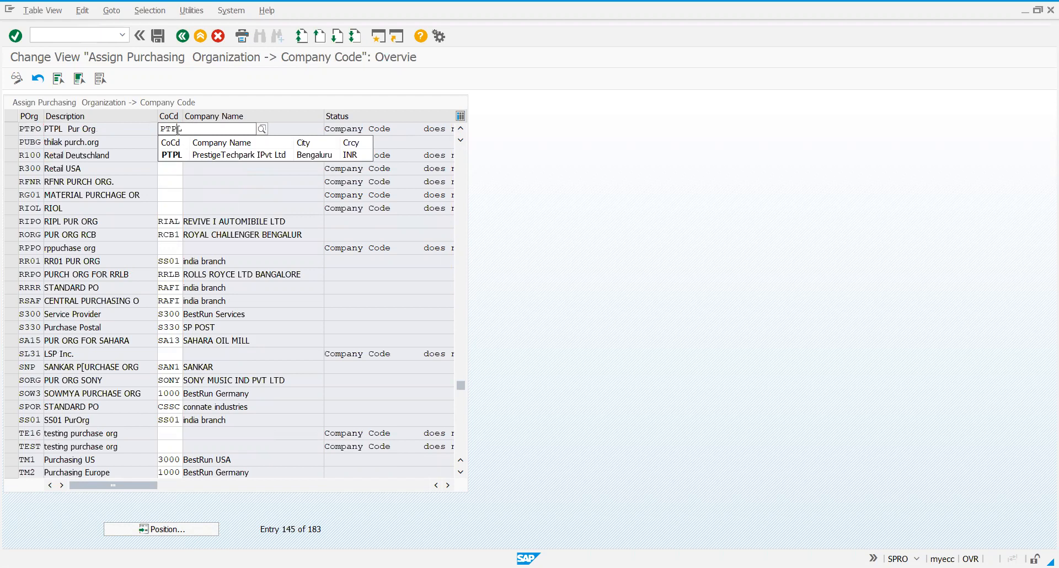
key(Return)
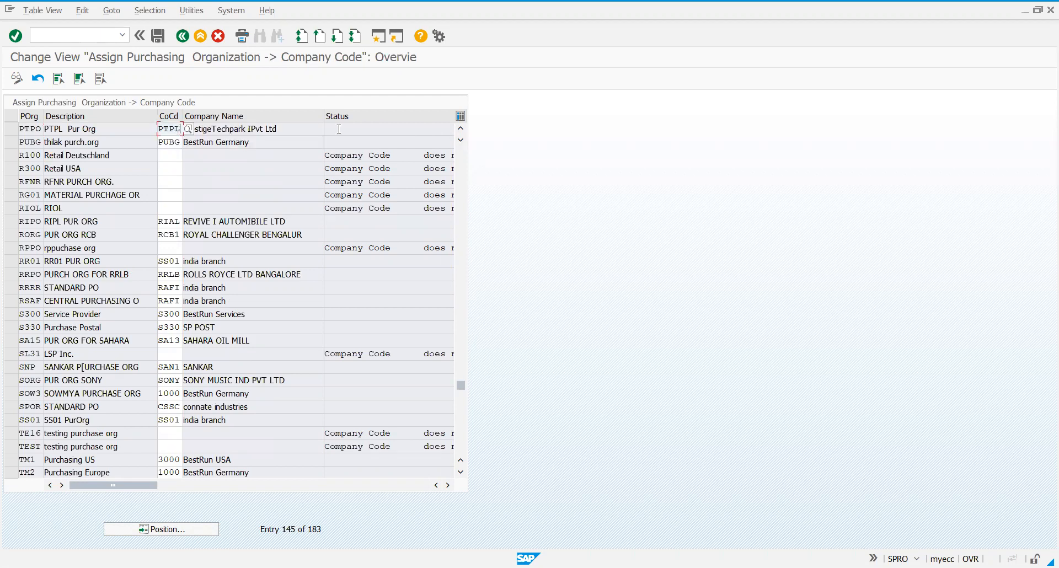
Save the purchasing organization assignment under the PTPL- Project customizing request and return to the implementation guide.
click(338, 129)
click(157, 42)
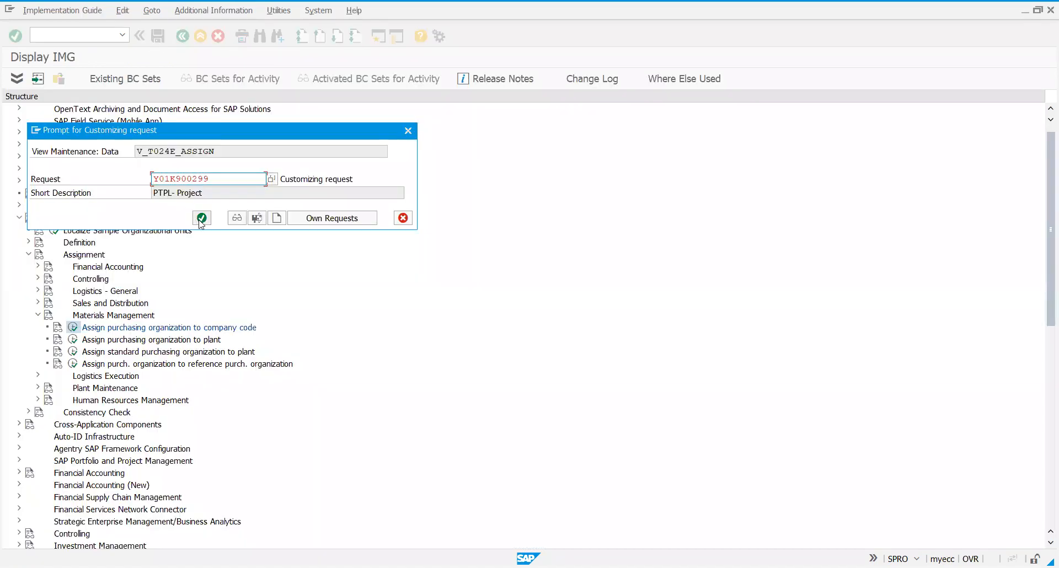
click(201, 219)
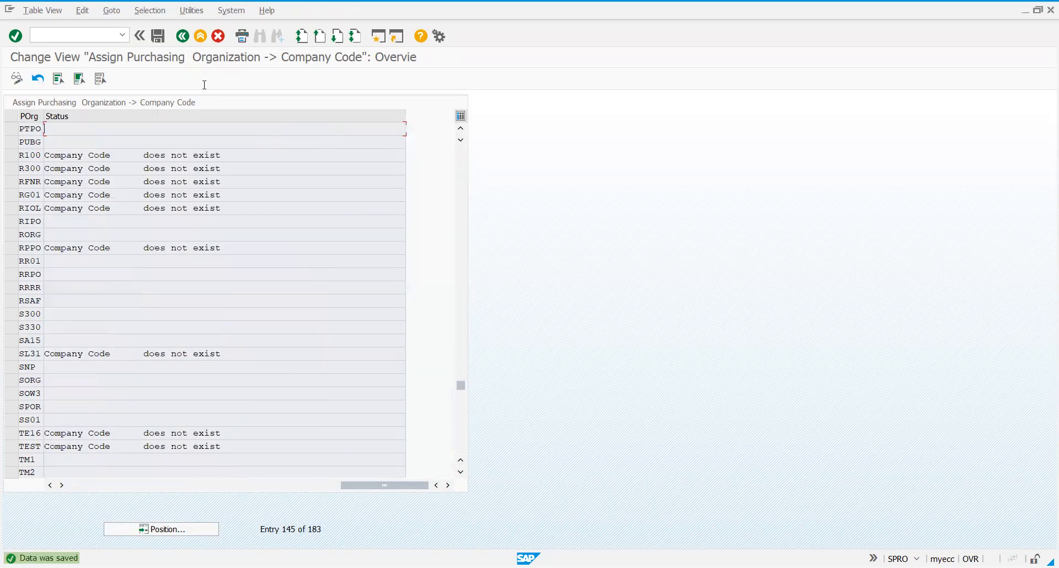
click(182, 42)
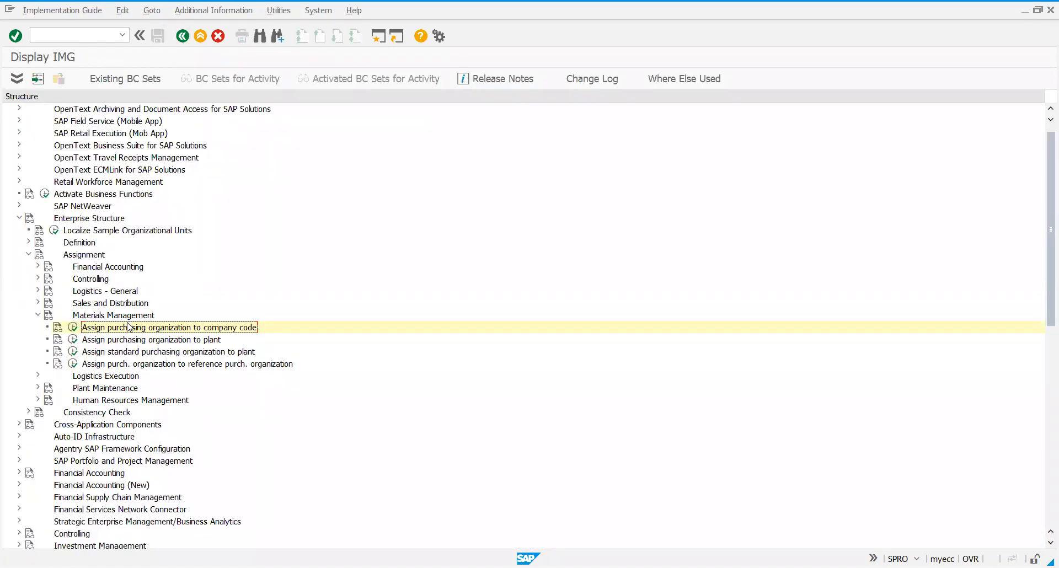
Launch the Assign purchasing organization to plant activity under Materials Management.
click(123, 340)
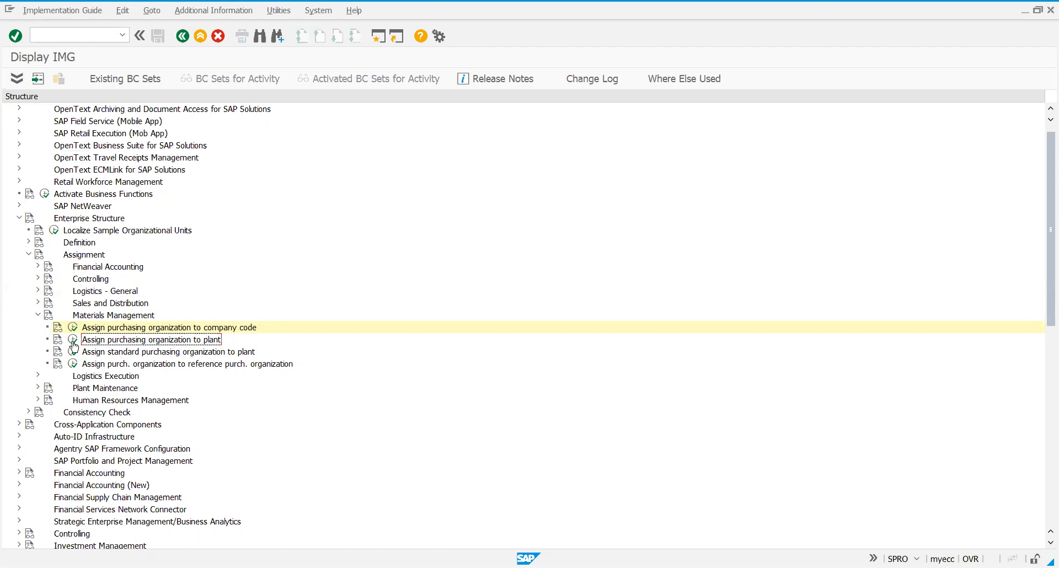
click(73, 341)
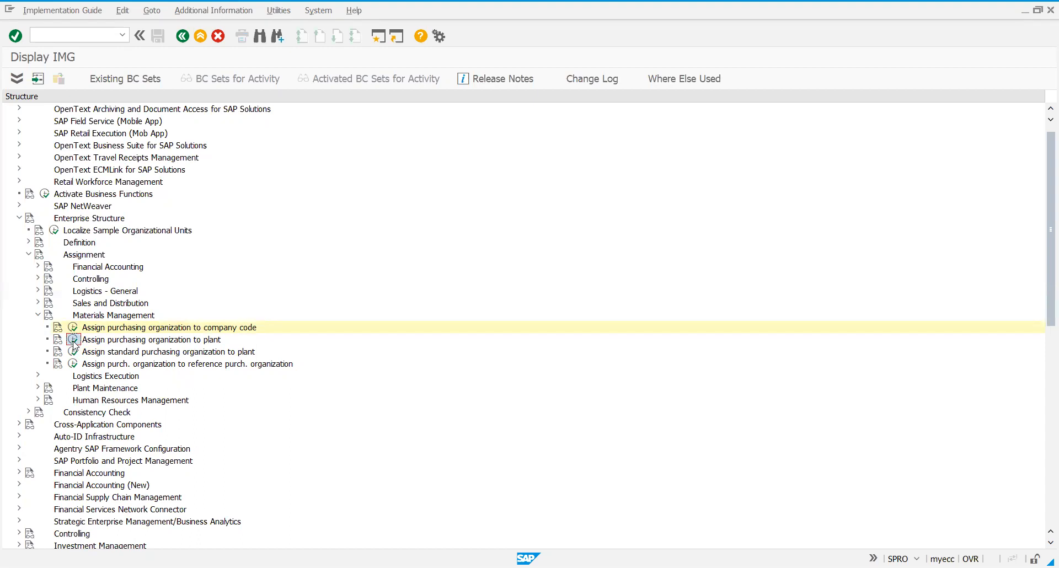
click(74, 339)
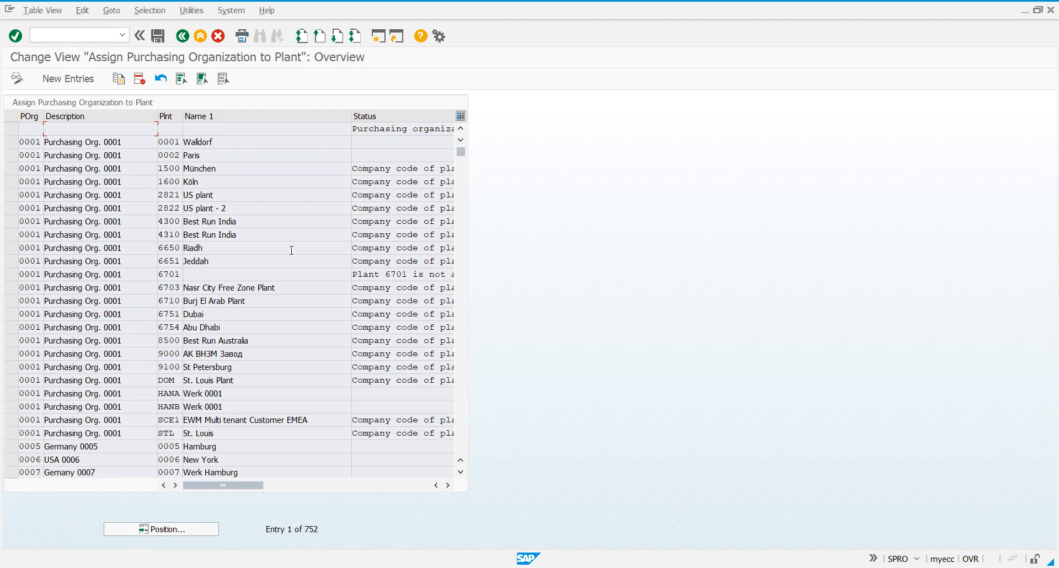
Add a new entry assigning purchasing organization PTPO to plant PTBP and validate it.
click(71, 79)
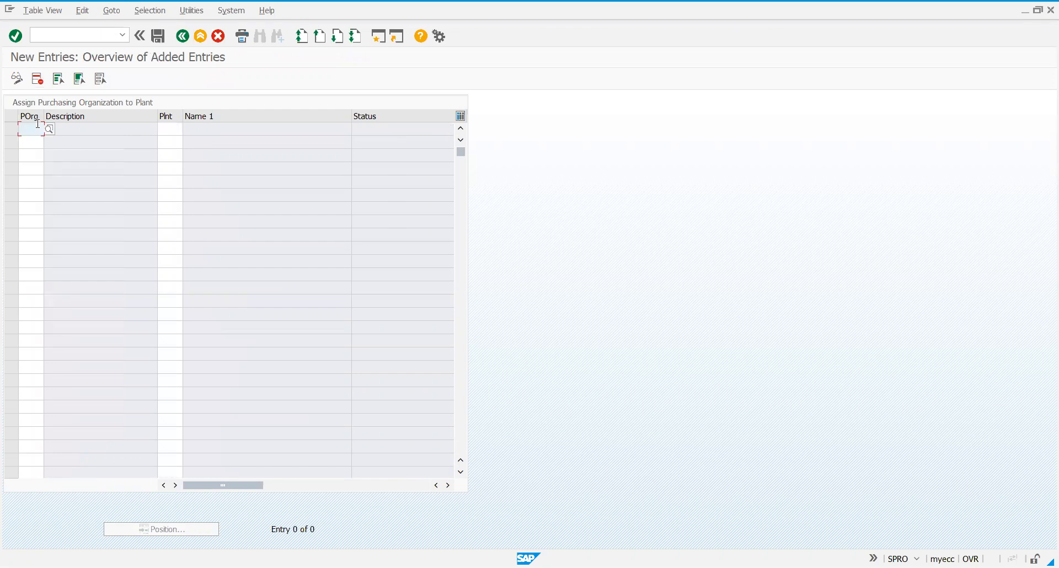
text(PTPO)
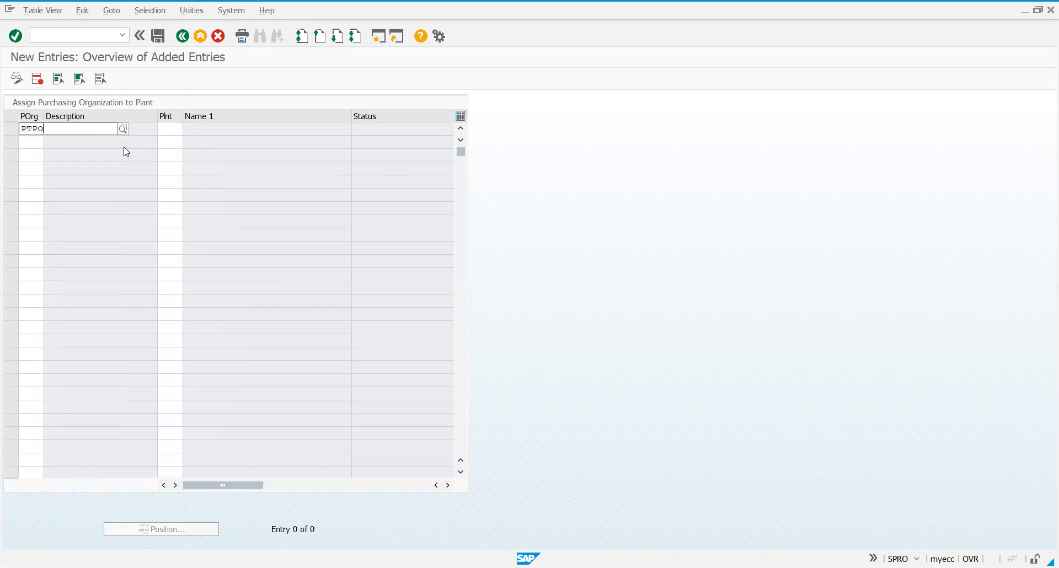
click(172, 129)
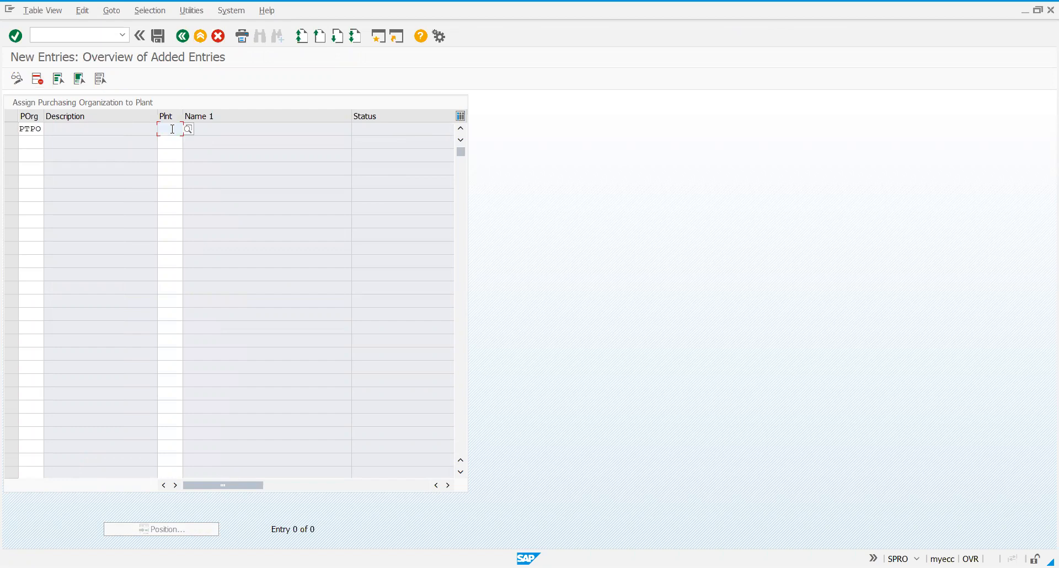
text(PTB)
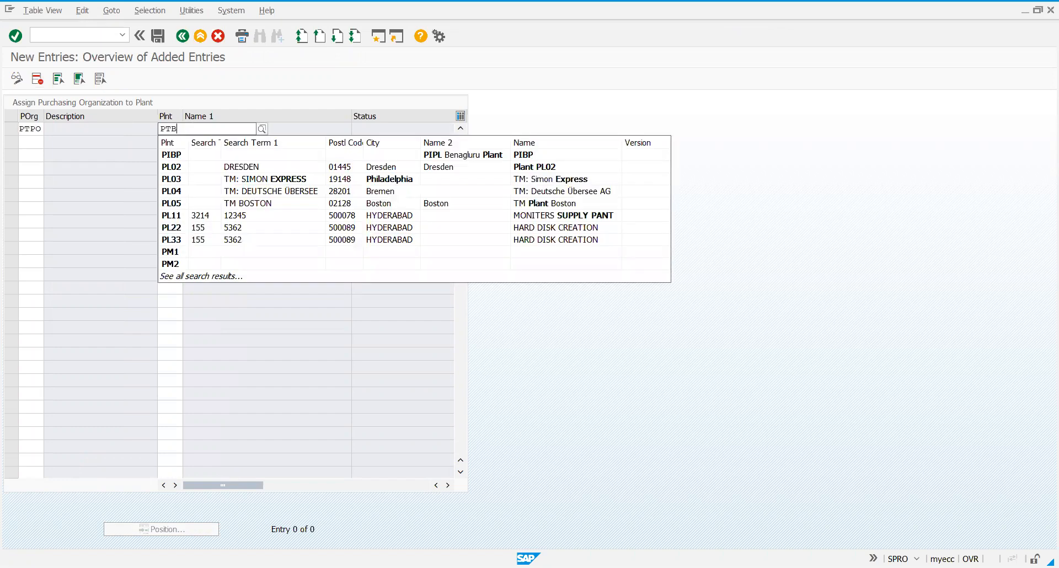
text(P)
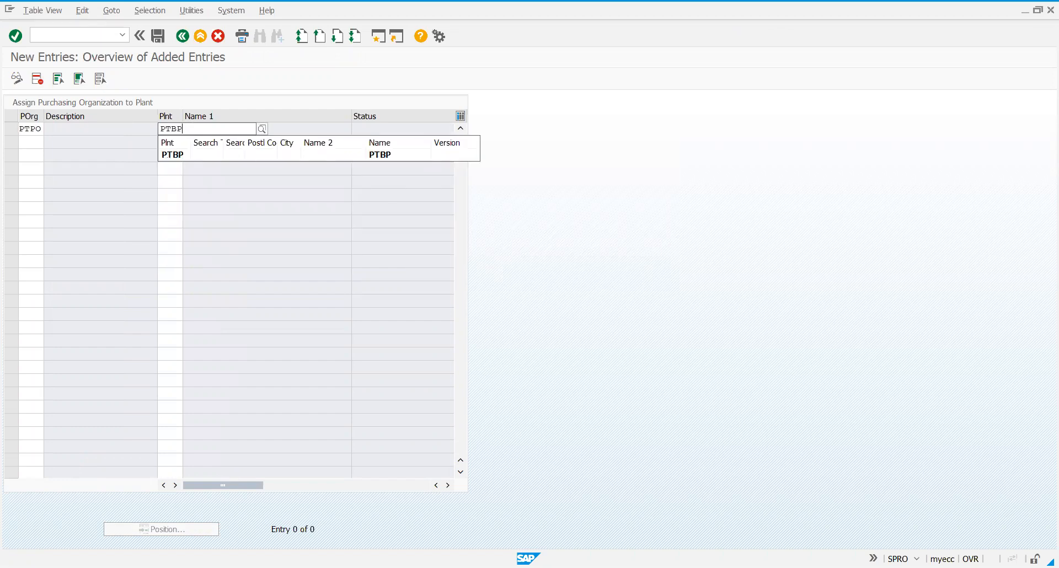
click(175, 156)
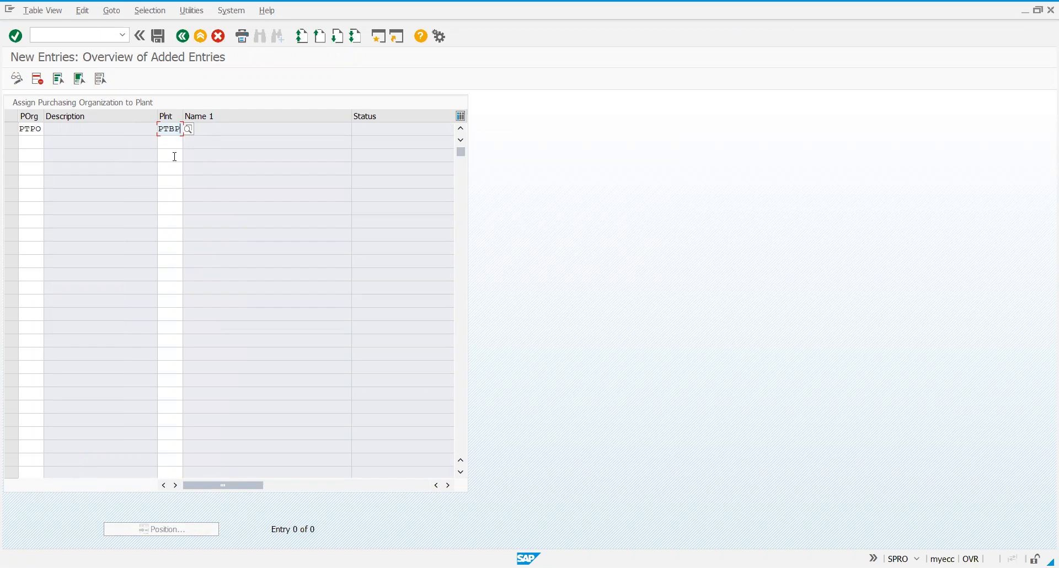
key(Return)
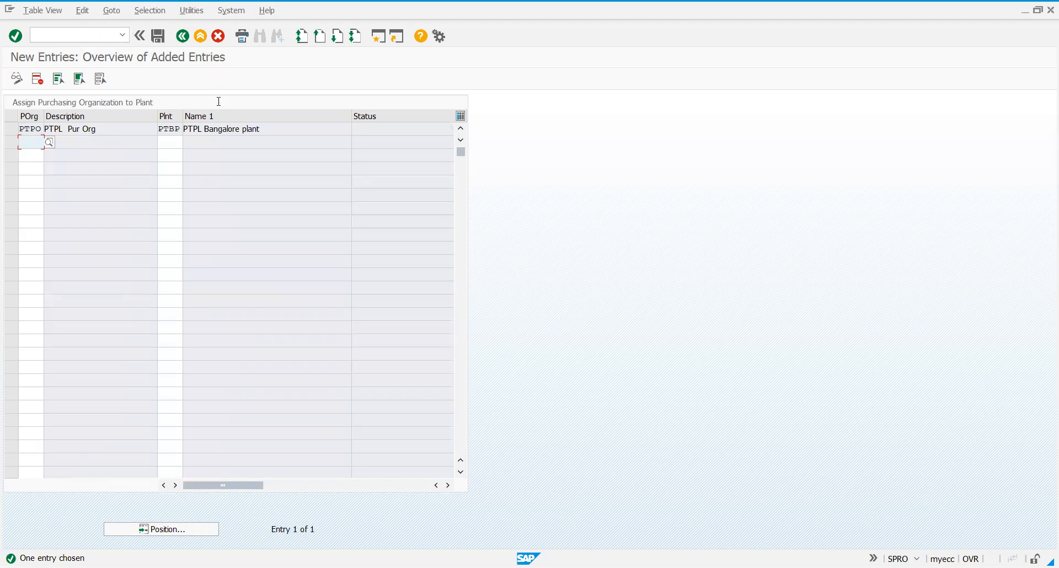
Save the purchasing organization to plant assignment under the PTPL- Project customizing request and return to the implementation guide.
click(157, 37)
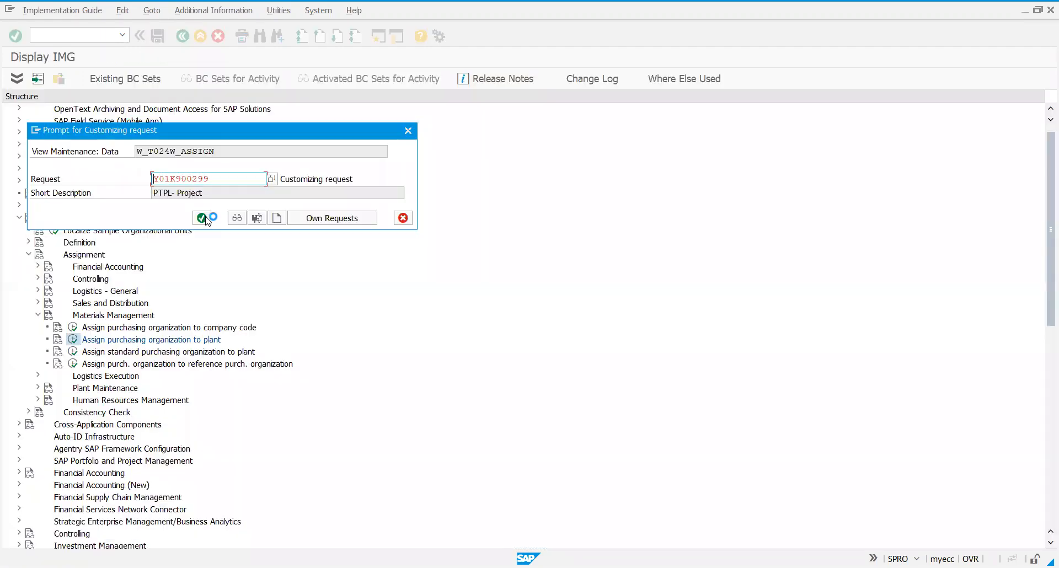
click(203, 218)
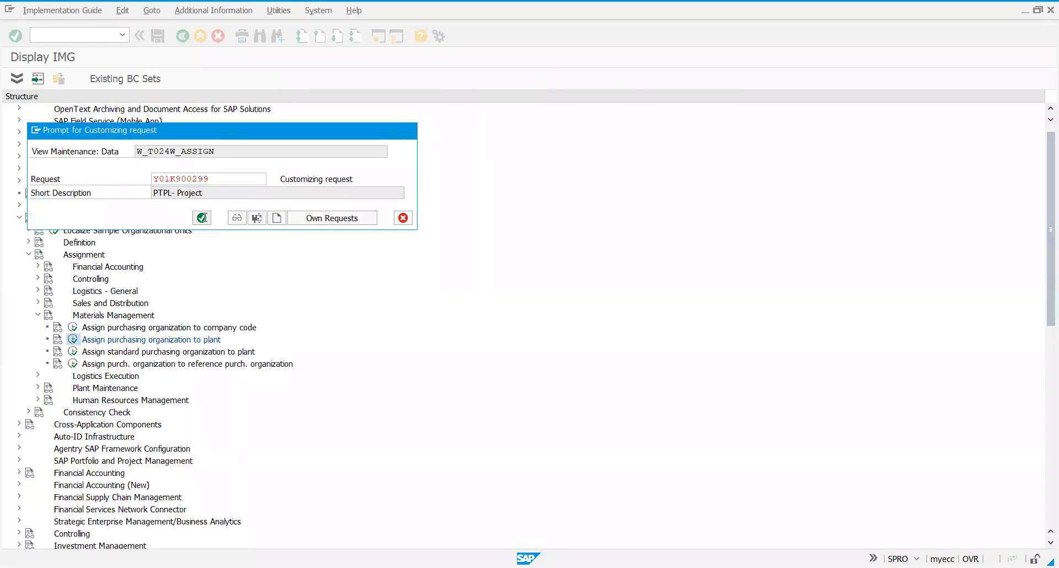
click(184, 41)
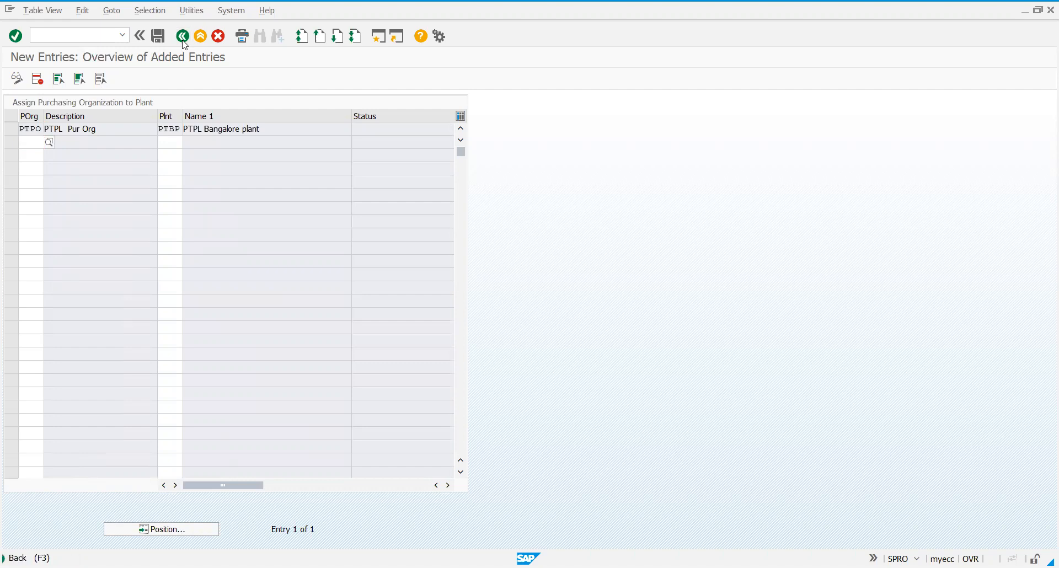
click(183, 36)
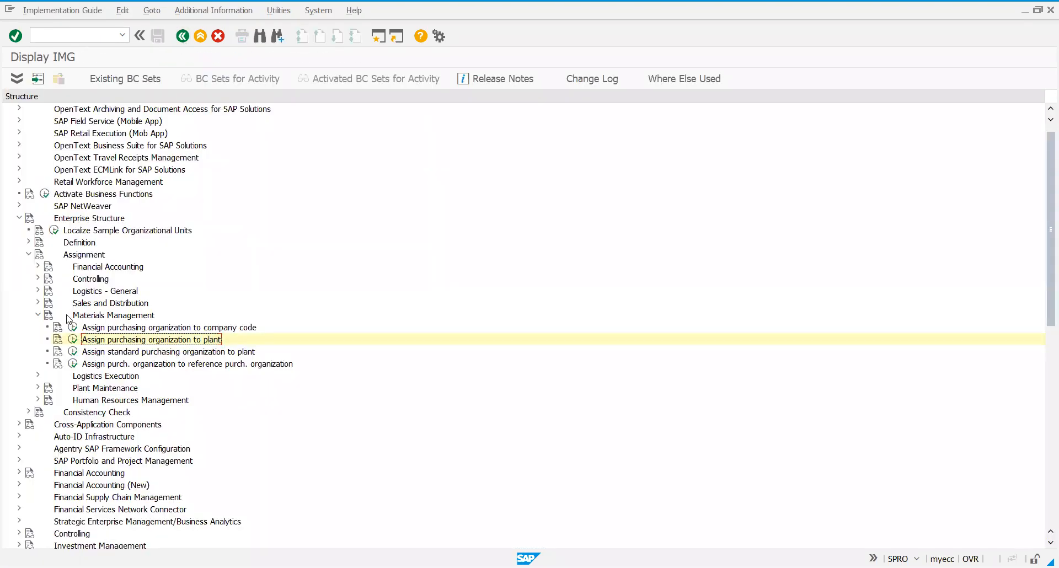
Collapse the Materials Management, Assignment and Enterprise Structure nodes in the implementation guide.
click(37, 316)
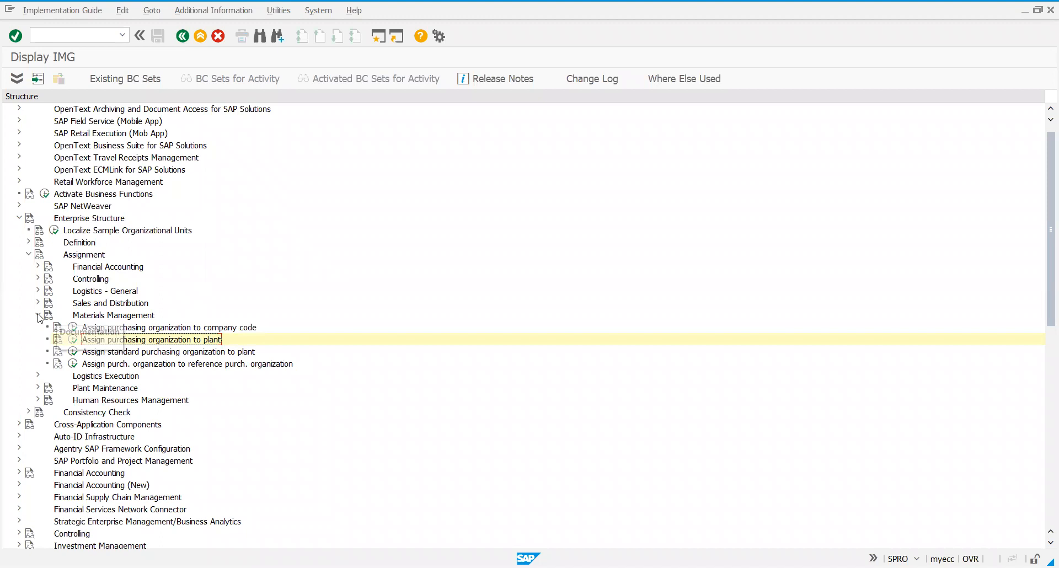
click(28, 255)
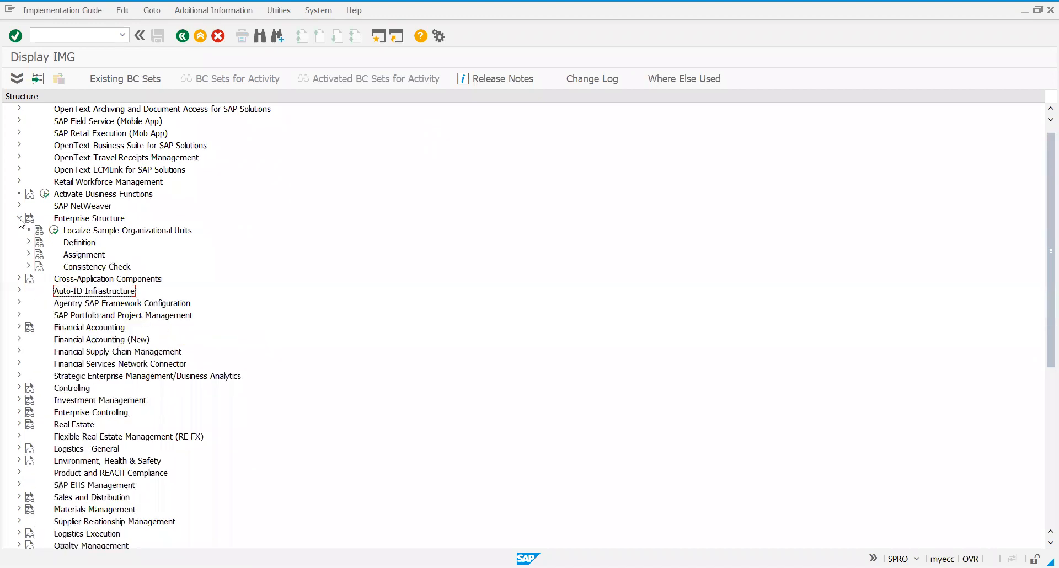
click(19, 219)
Leave the implementation guide and start the company code transaction with the command /nec01.
click(67, 38)
text(/nec01)
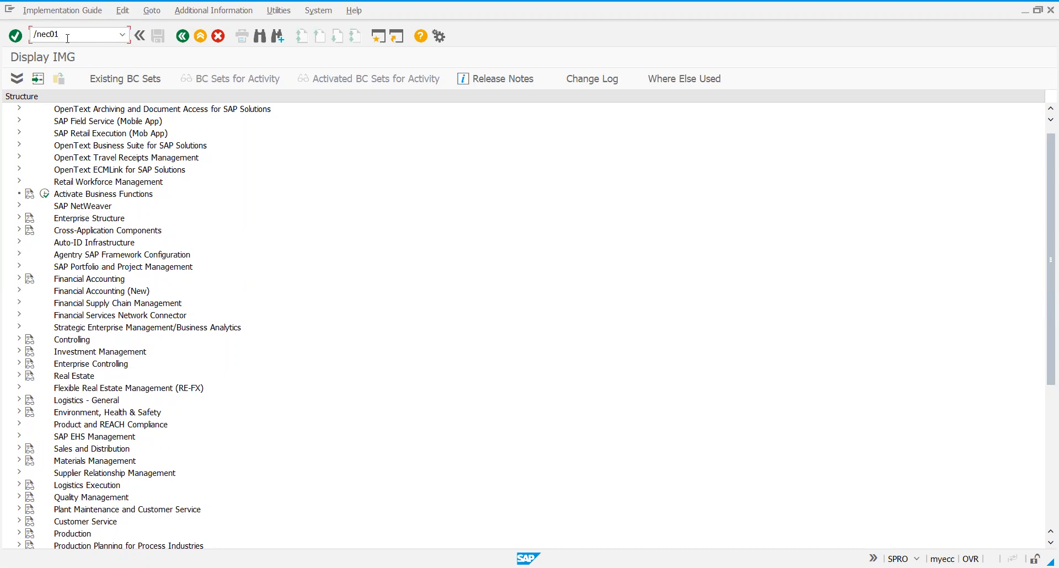
key(Return)
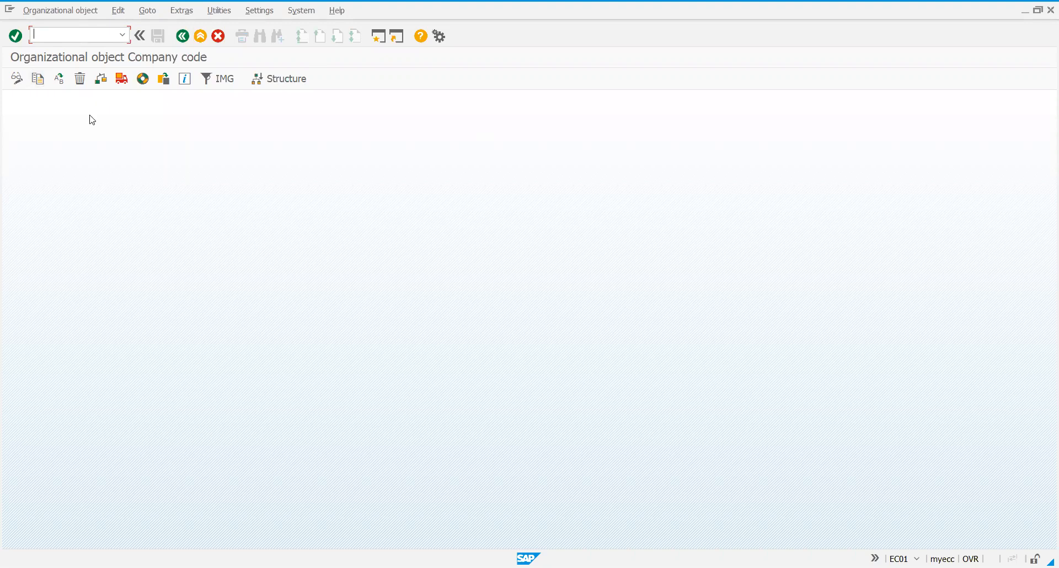
Display the organizational structure for company codes and open its navigation view, accepting the help information.
click(294, 86)
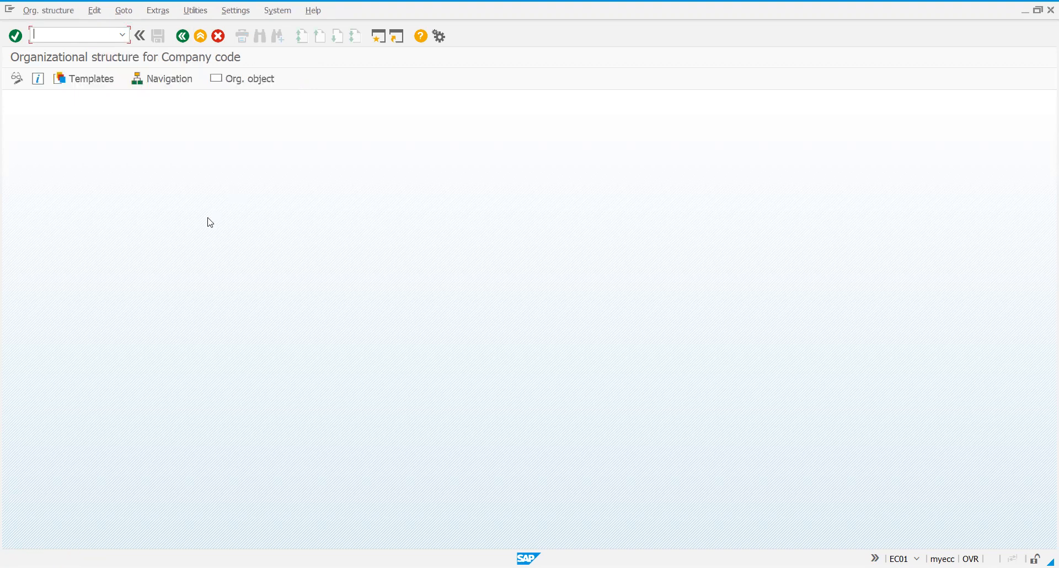
click(163, 86)
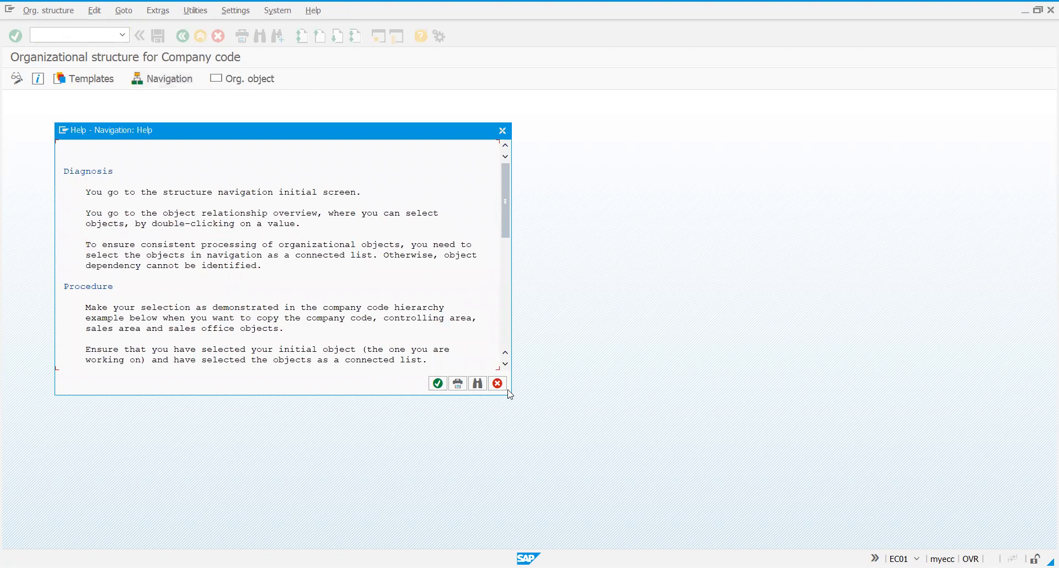
click(438, 383)
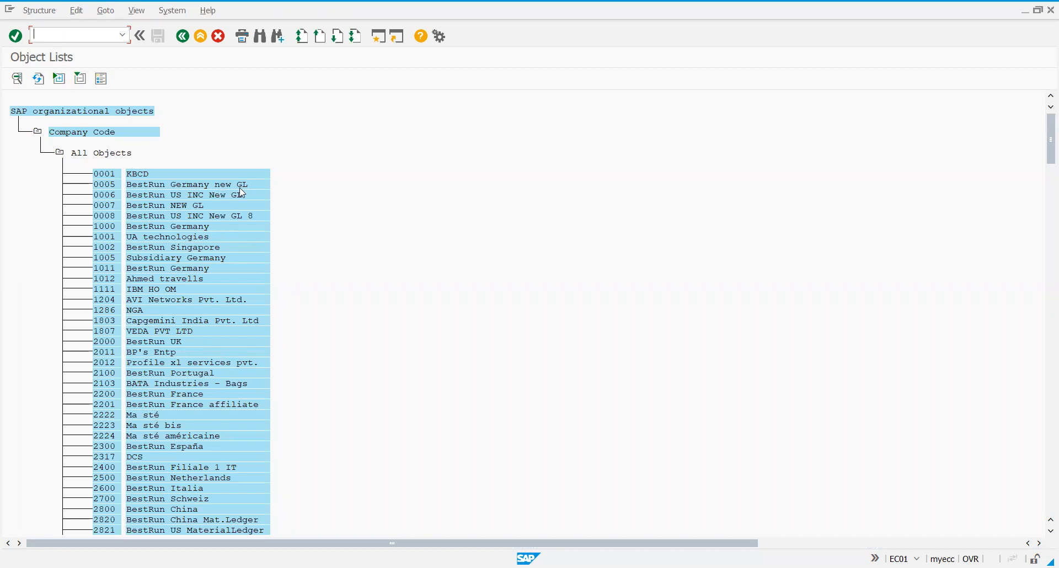
Search the object list for company code PTPL and open its organizational structure.
click(261, 36)
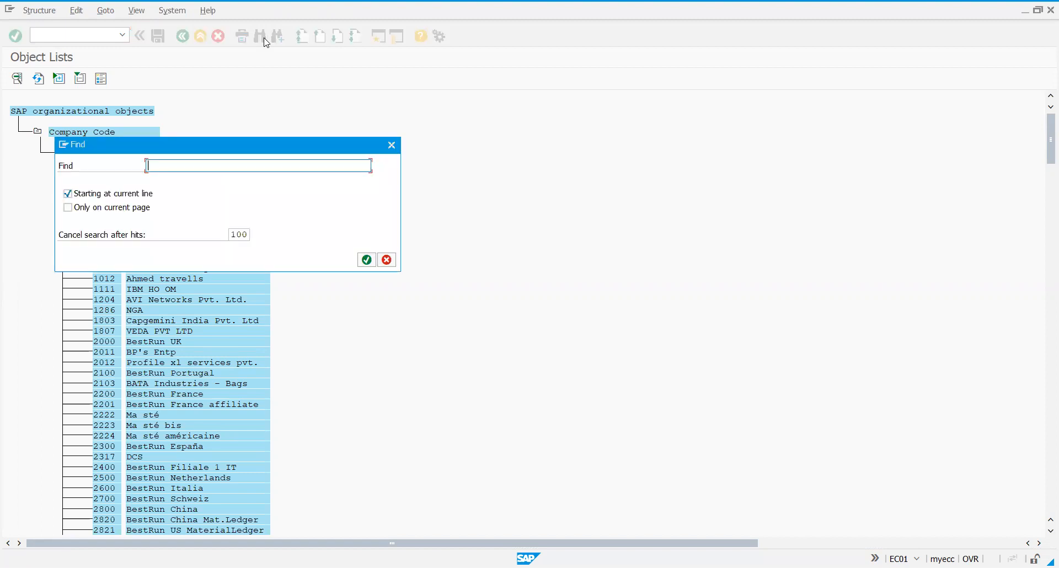
text(ptp)
click(367, 260)
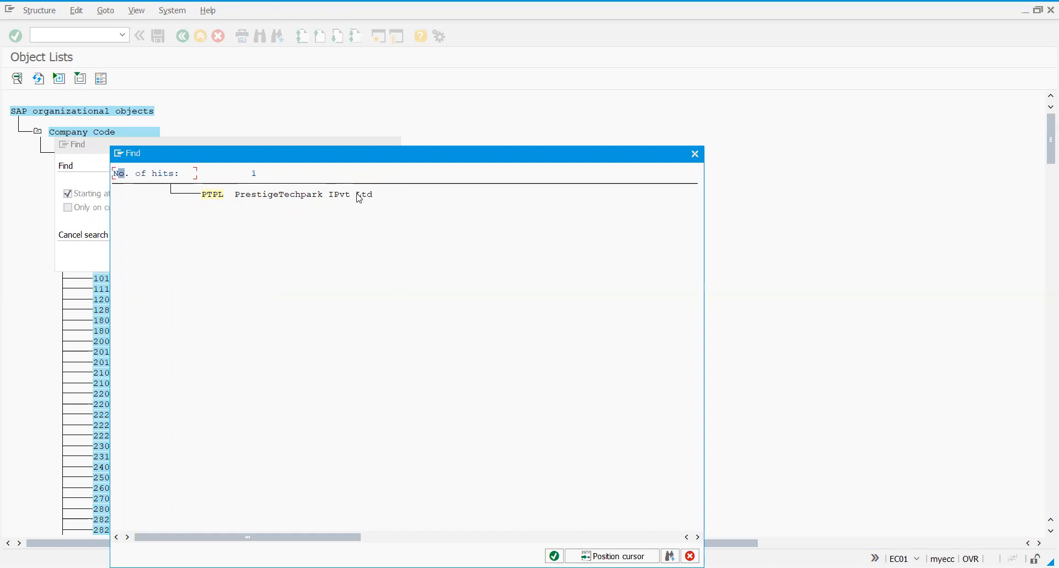
click(212, 199)
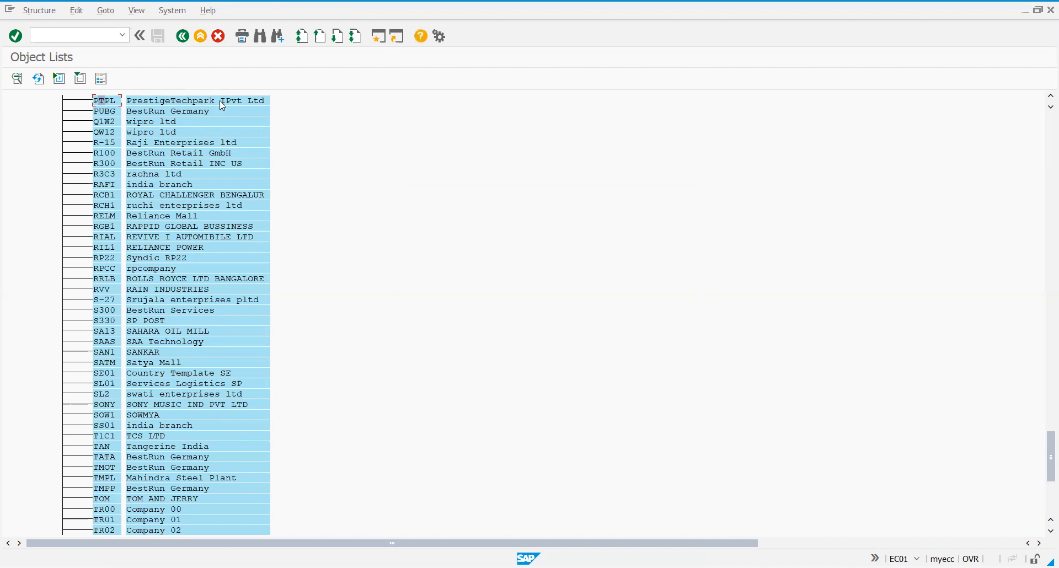
double_click(112, 104)
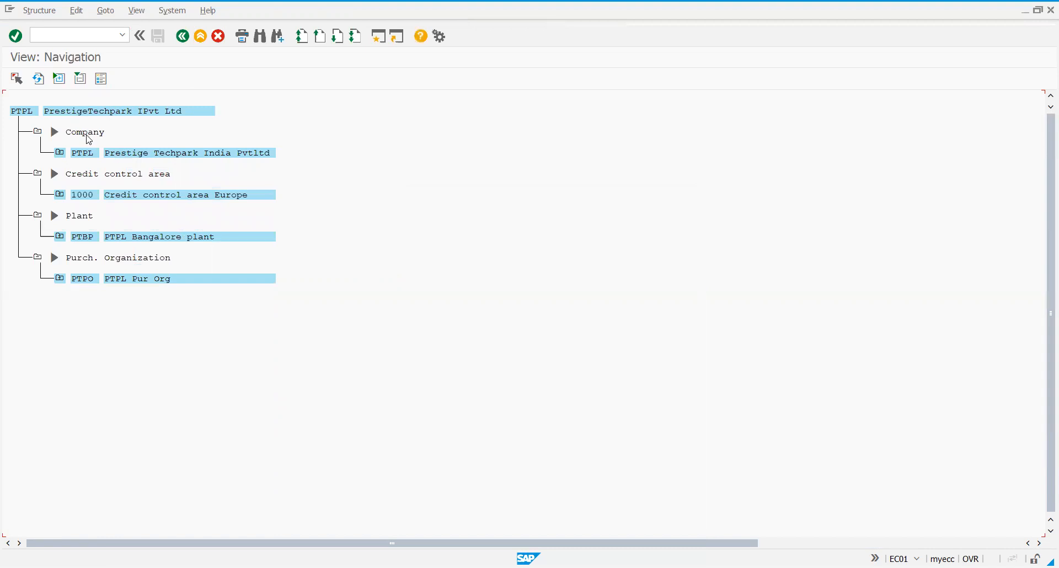
Expand company PTPL, plant PTBP and purchasing organization PTPO, including PTPO under the plant, to examine their assignments.
click(61, 157)
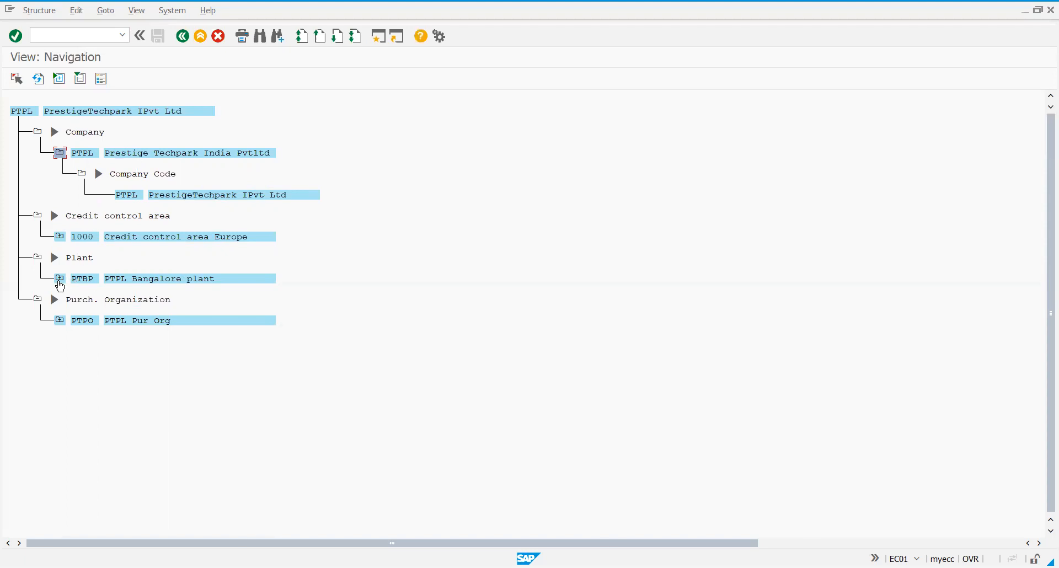
click(60, 281)
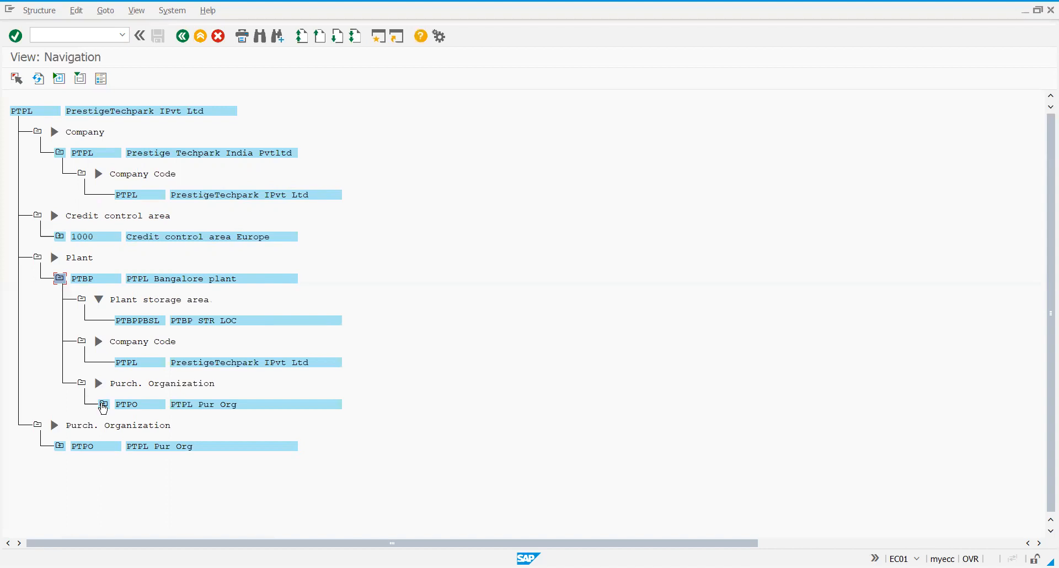
click(103, 406)
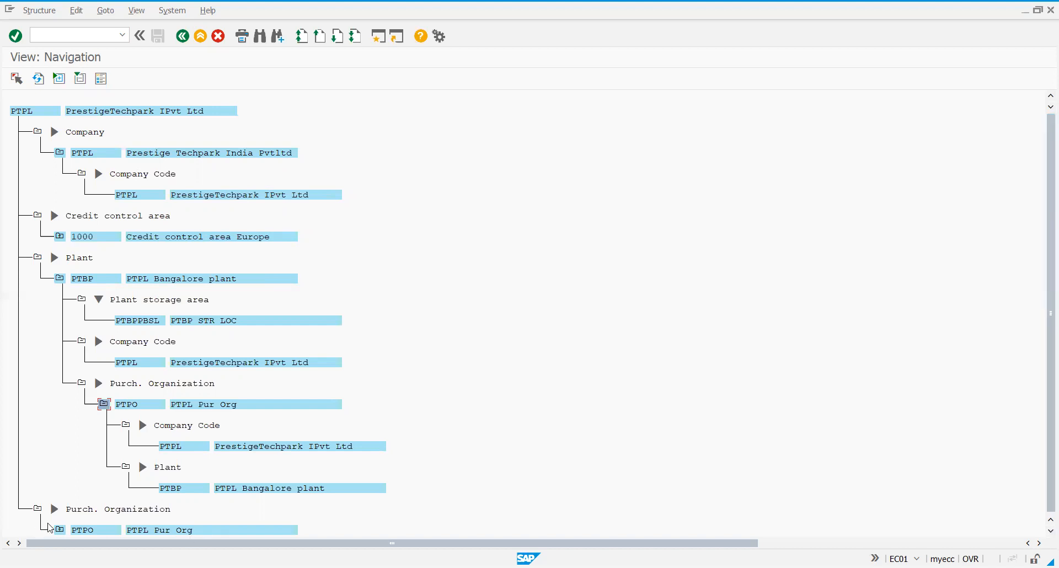
click(62, 532)
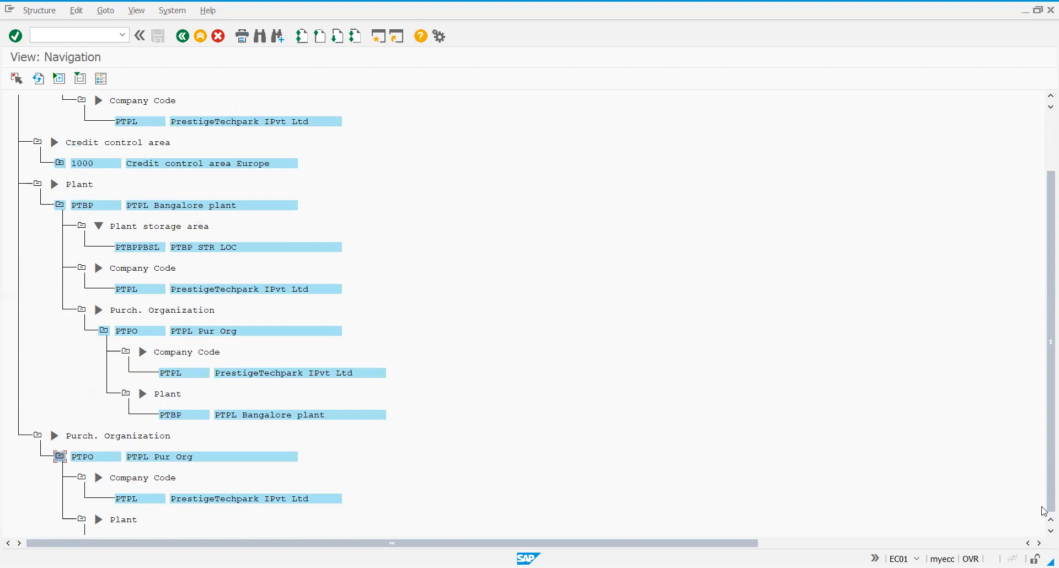
click(1050, 531)
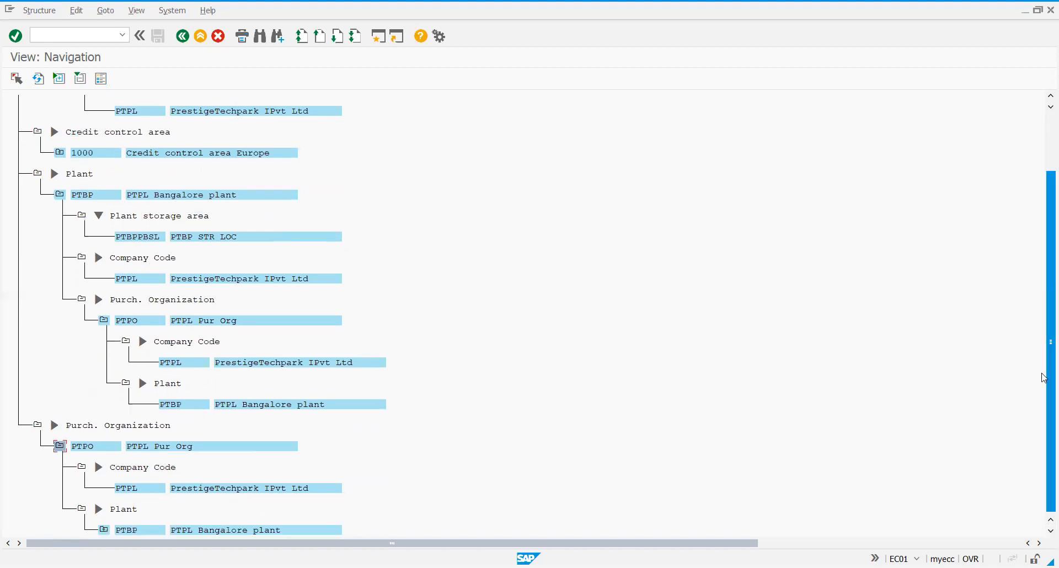
drag(1042, 342, 1043, 262)
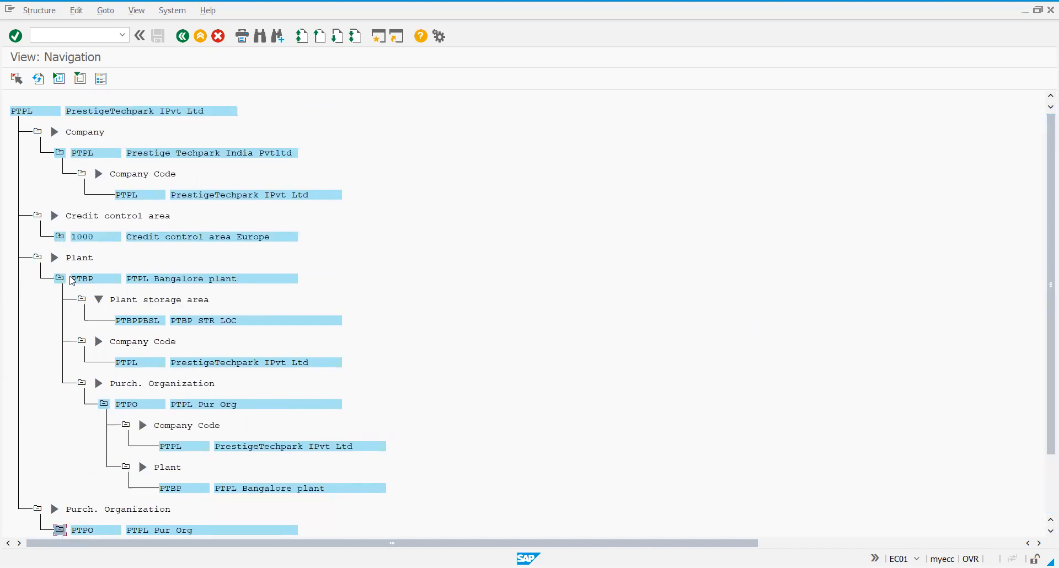
Collapse the plant PTBP, purchasing organization PTPO and company PTPL branches in the structure view.
click(60, 279)
click(61, 322)
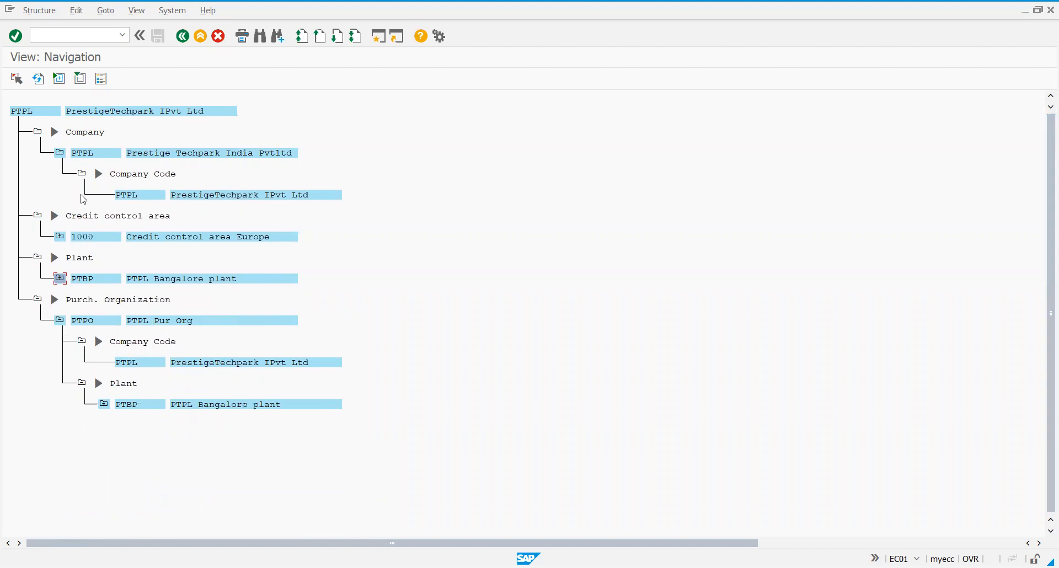
click(61, 154)
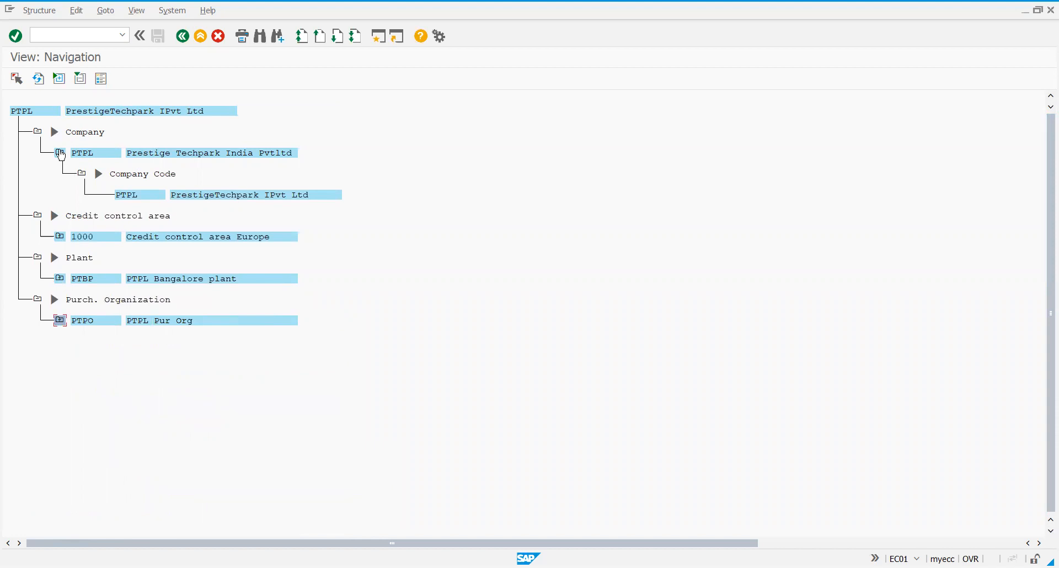